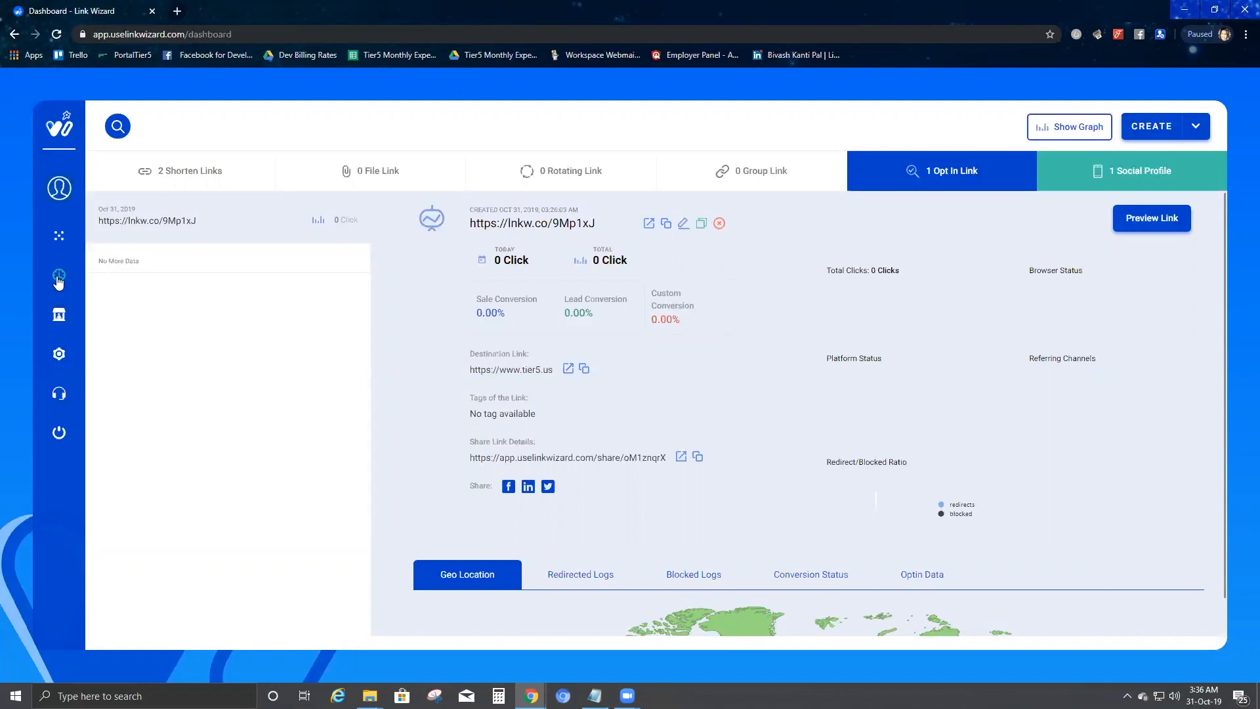
Step: Open Link Wizard's Zapier Integration settings and copy the invitation link
click(58, 353)
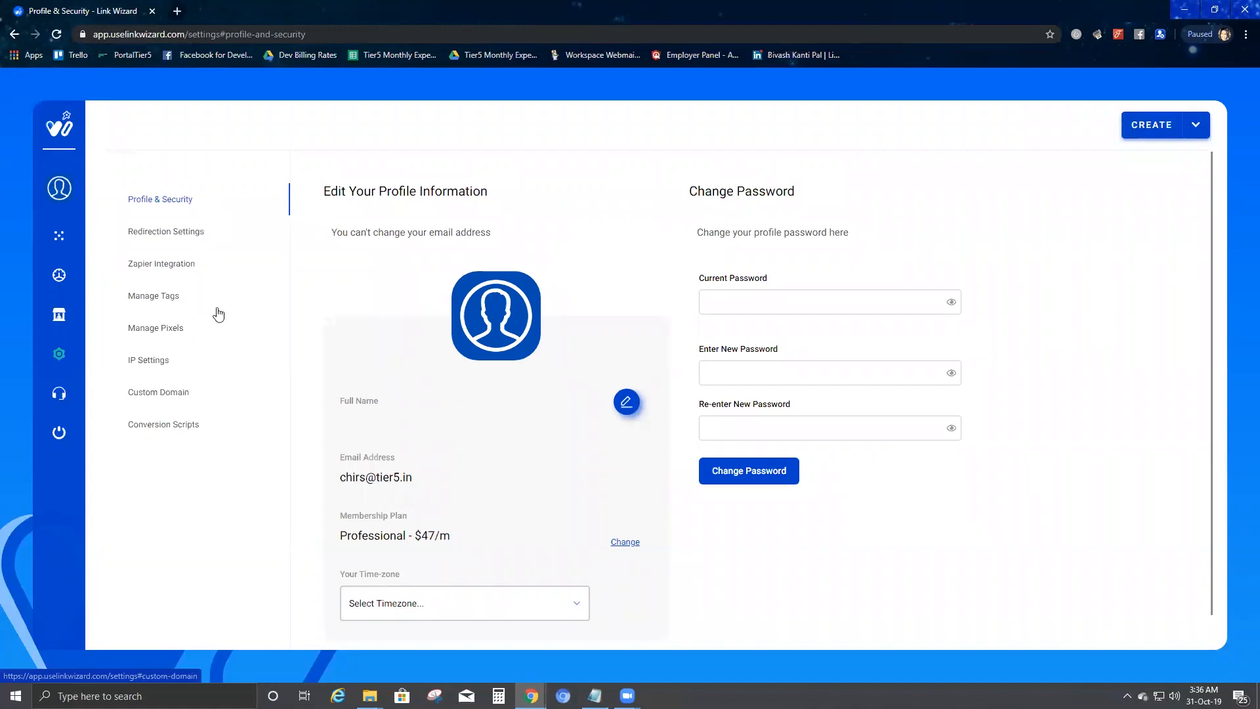
click(168, 271)
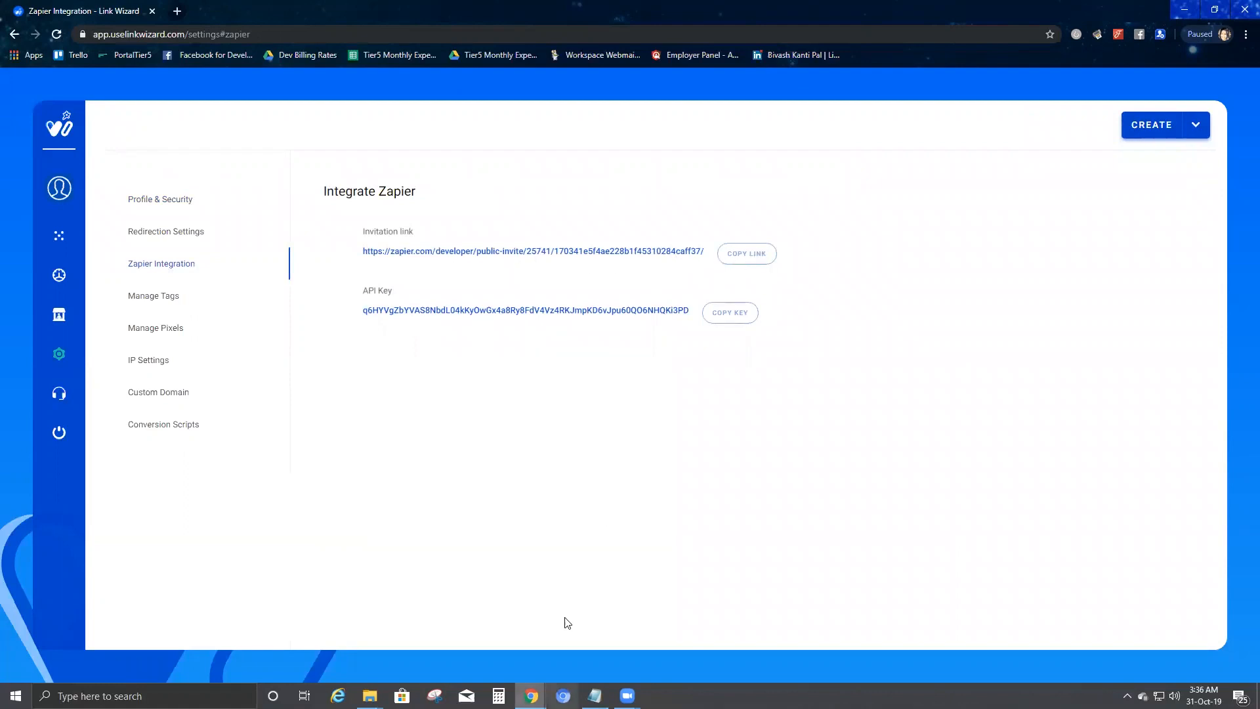
click(531, 695)
Step: Open a new Chrome window and load the copied Zapier invitation link
right_click(531, 694)
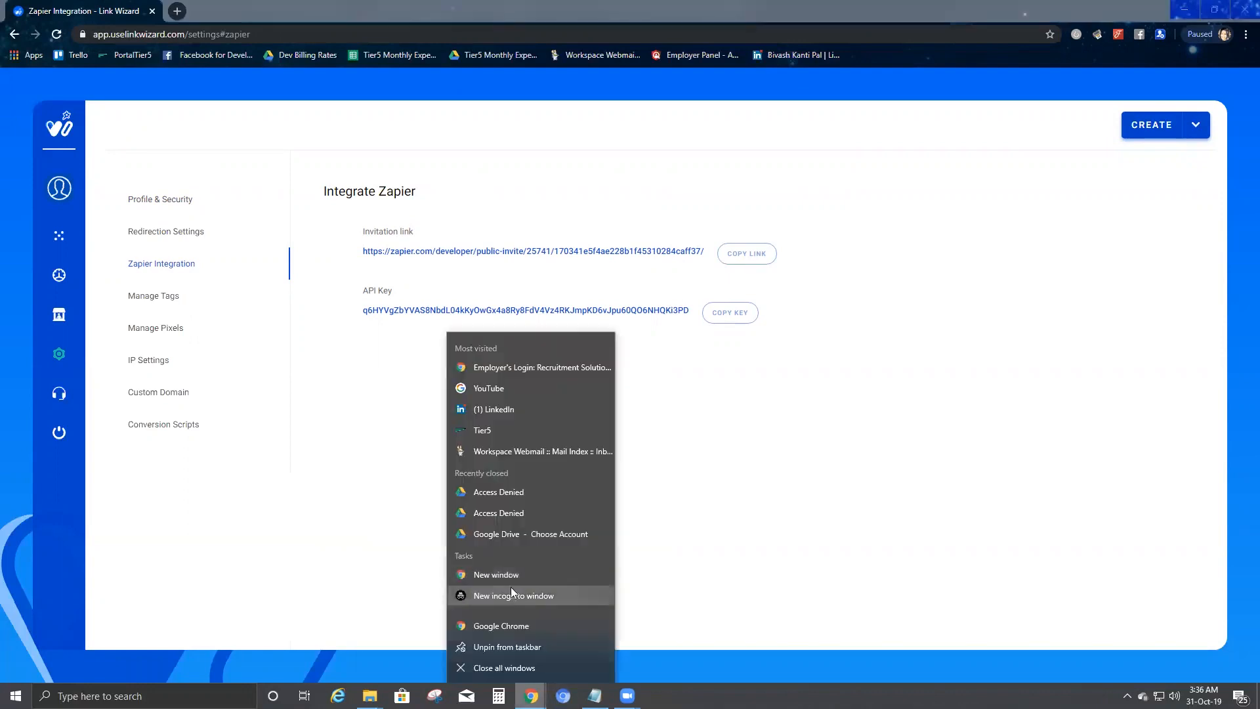
click(518, 644)
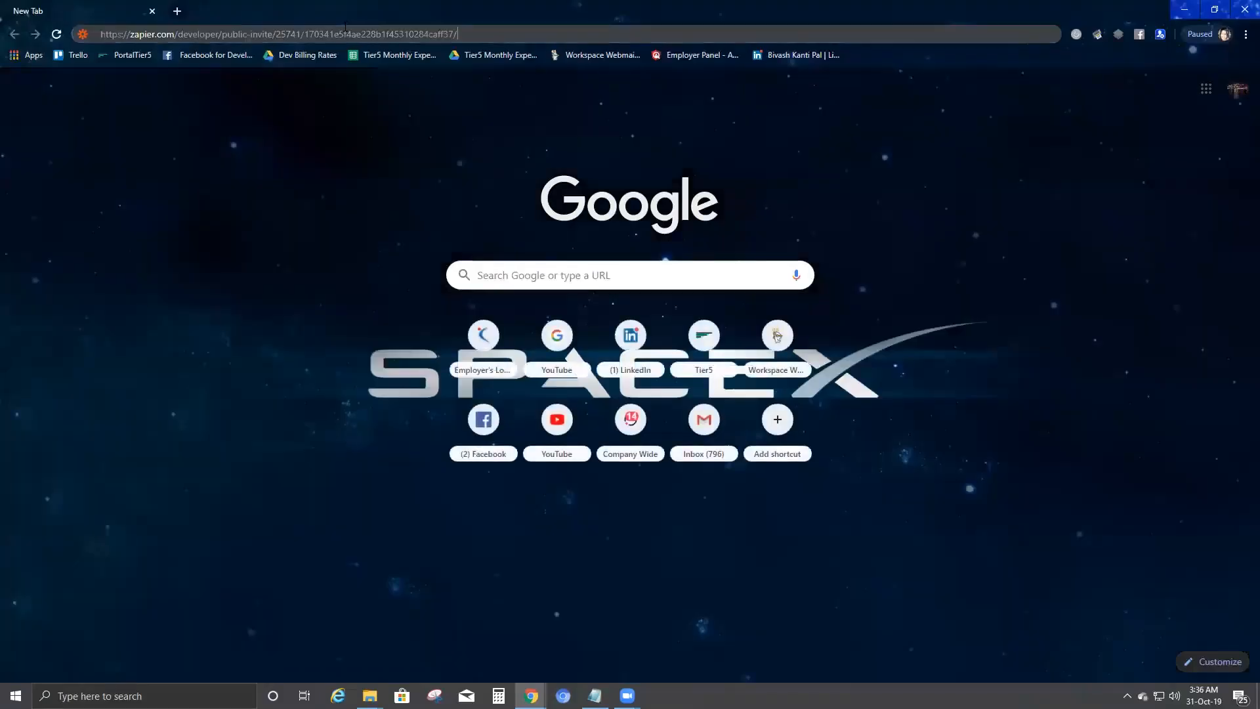
key(Return)
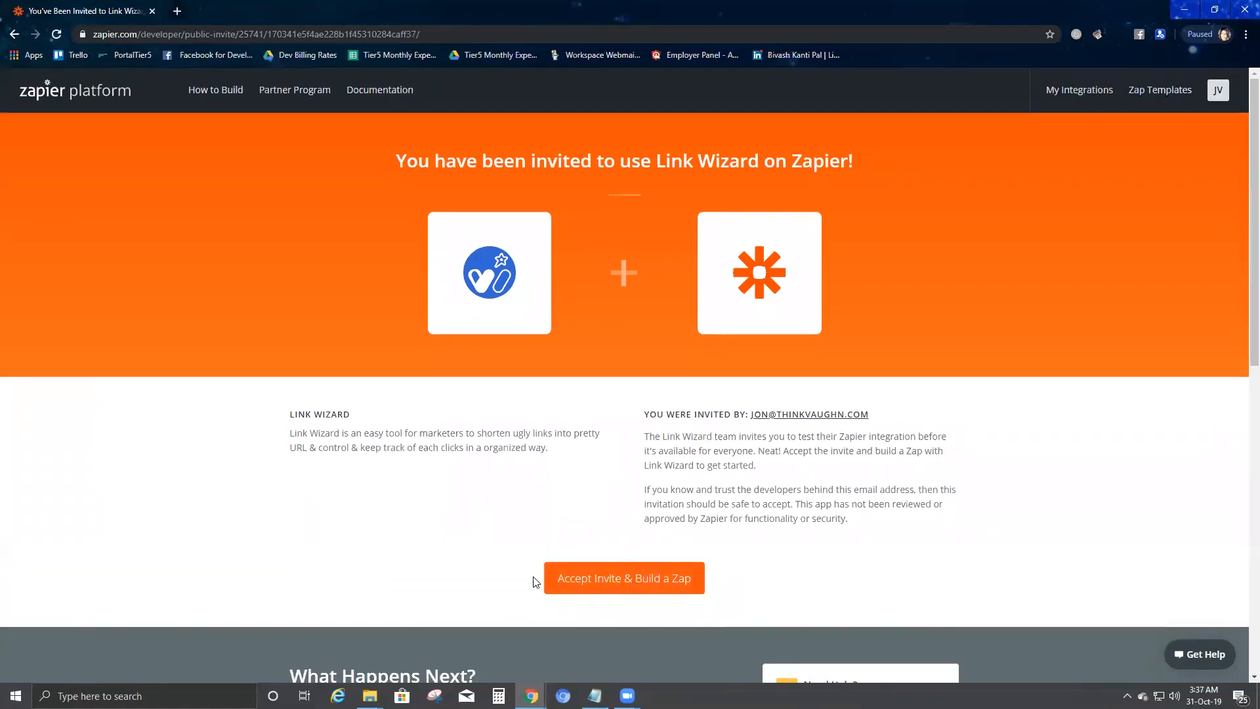
Step: Accept the Link Wizard invite and start a new zap with Make a Zap!
click(628, 592)
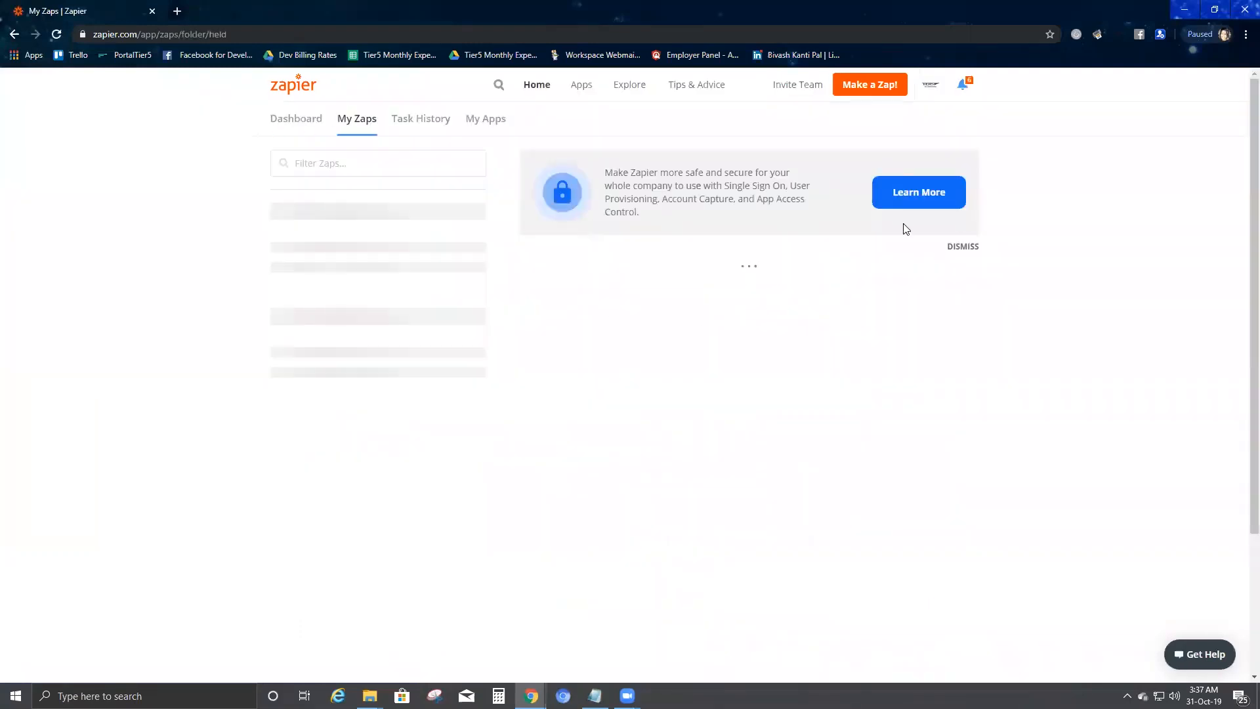
click(873, 91)
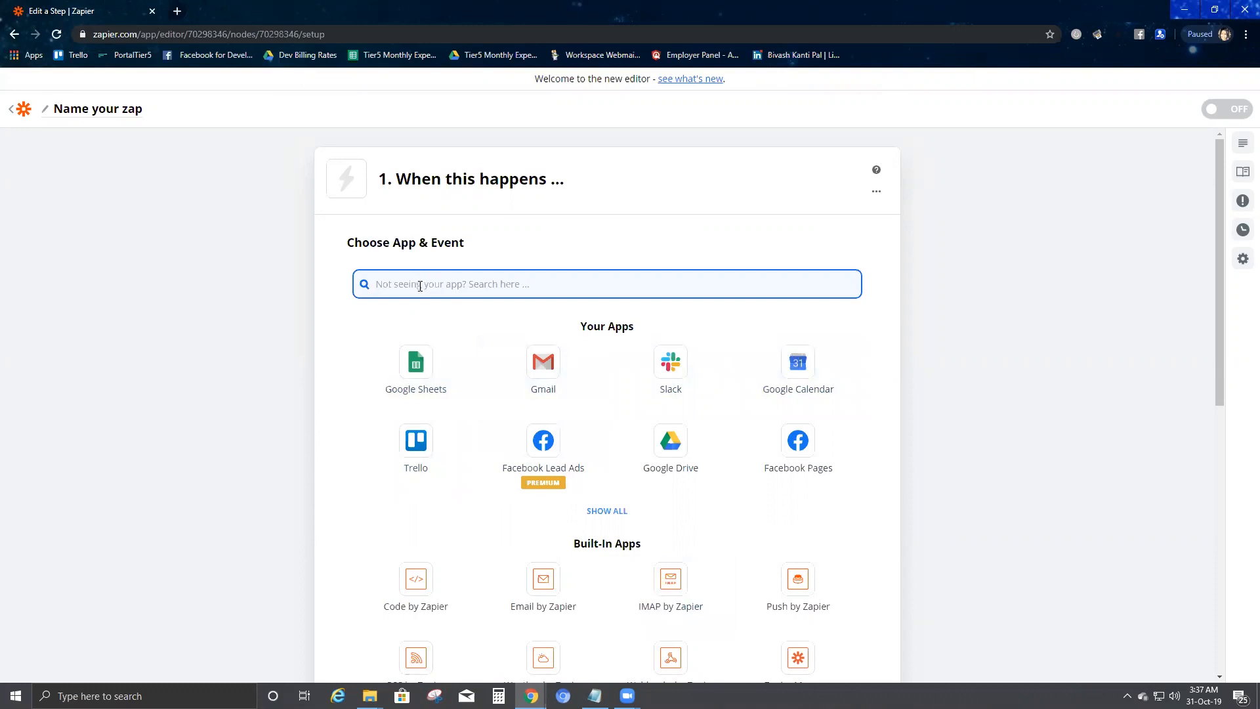
Step: Set the trigger app to Link Wizard (1.0.0) with the Opt-In Link event
text(lin)
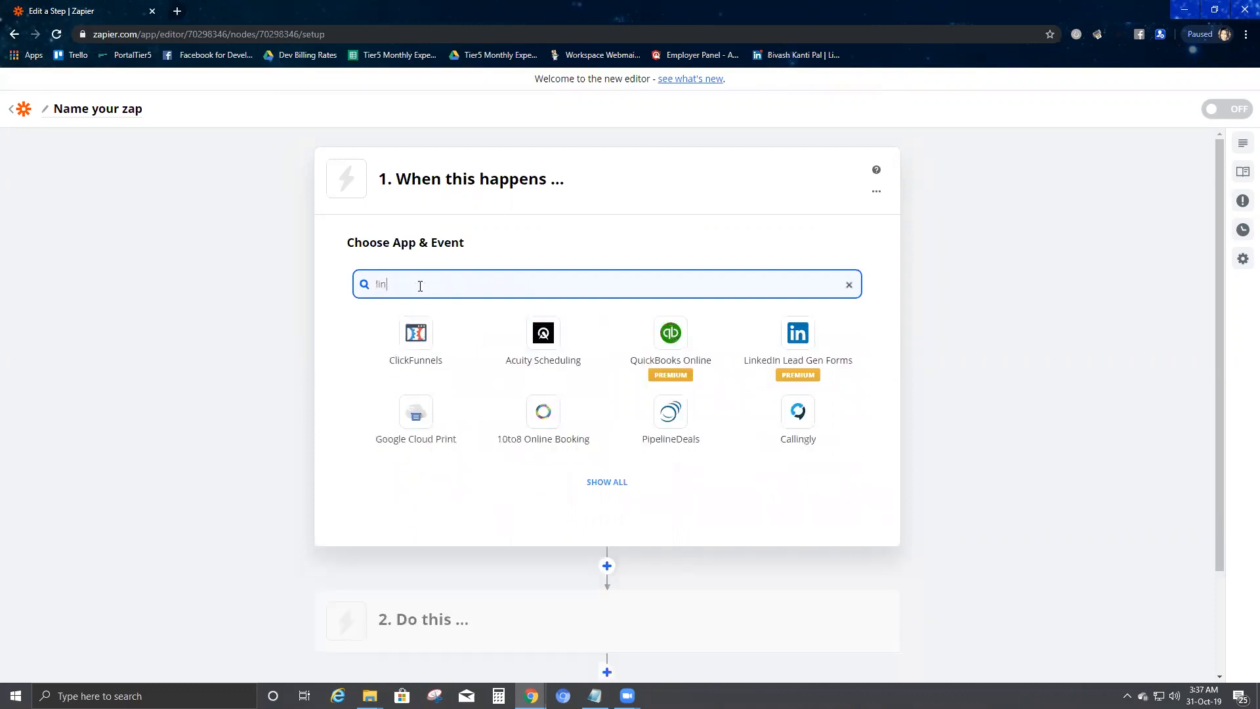
text(kw)
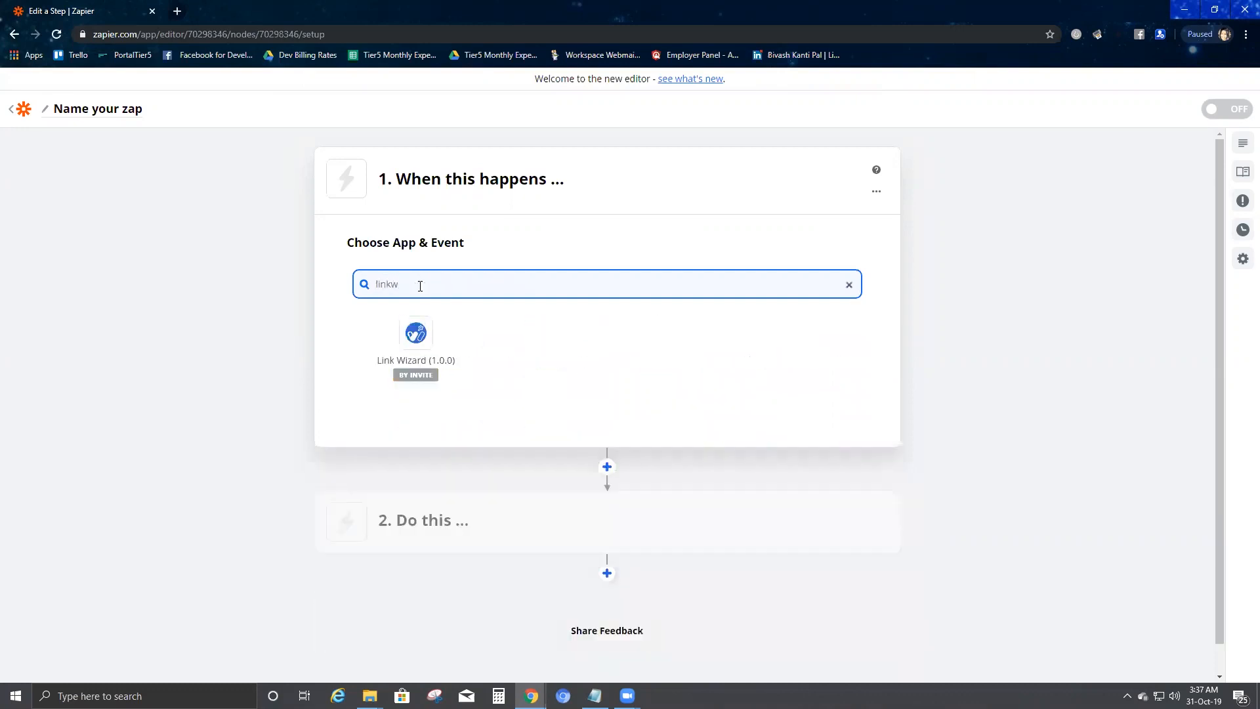
click(415, 339)
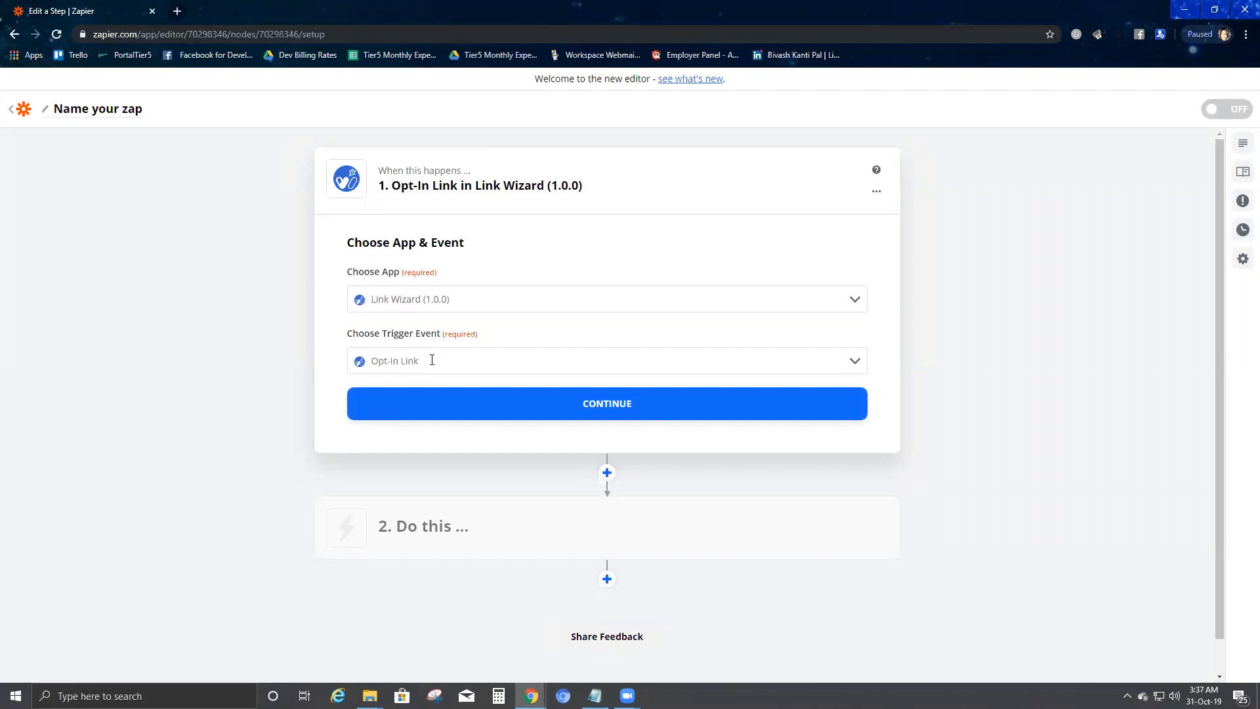
click(598, 401)
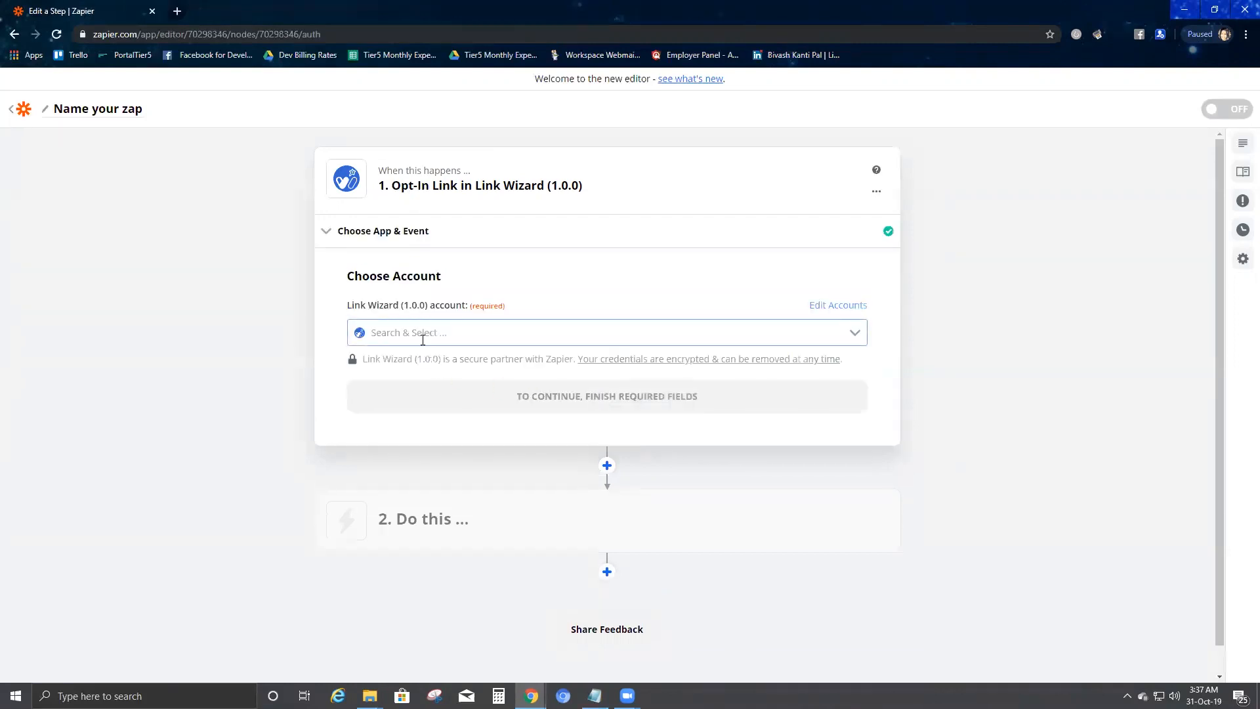
Step: Choose + Add a New Account from the Link Wizard account list
click(427, 333)
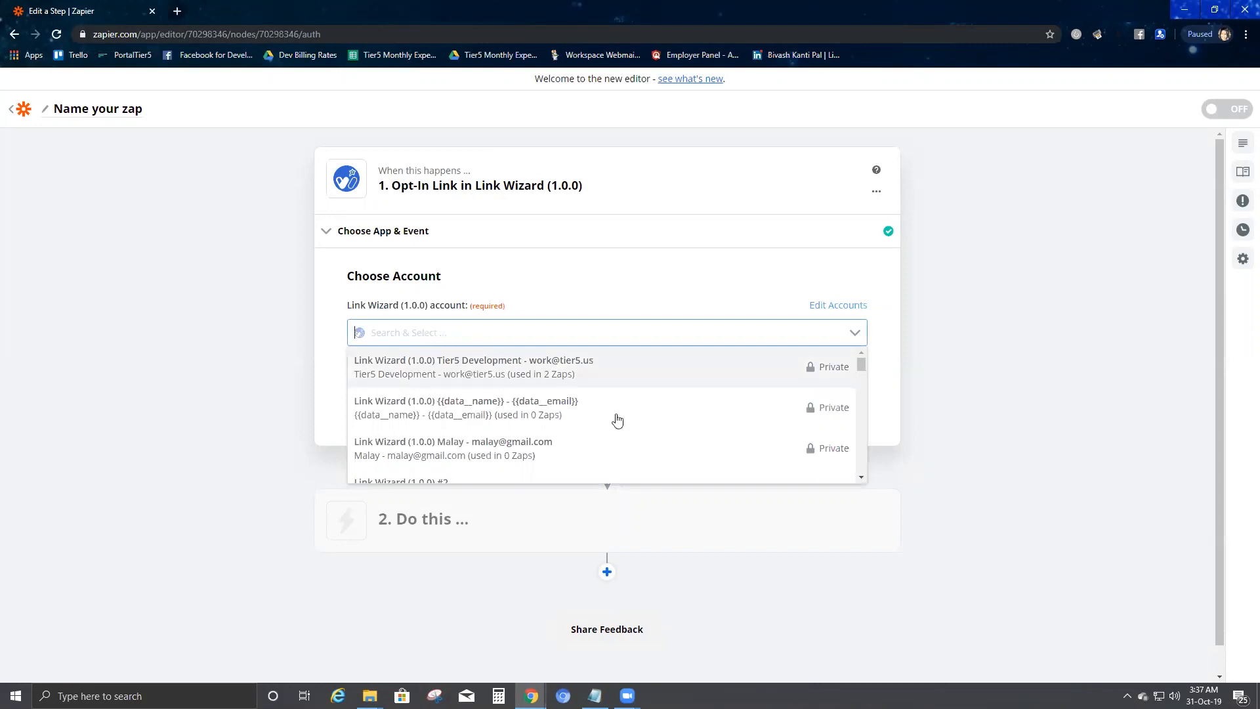
drag(862, 364, 866, 466)
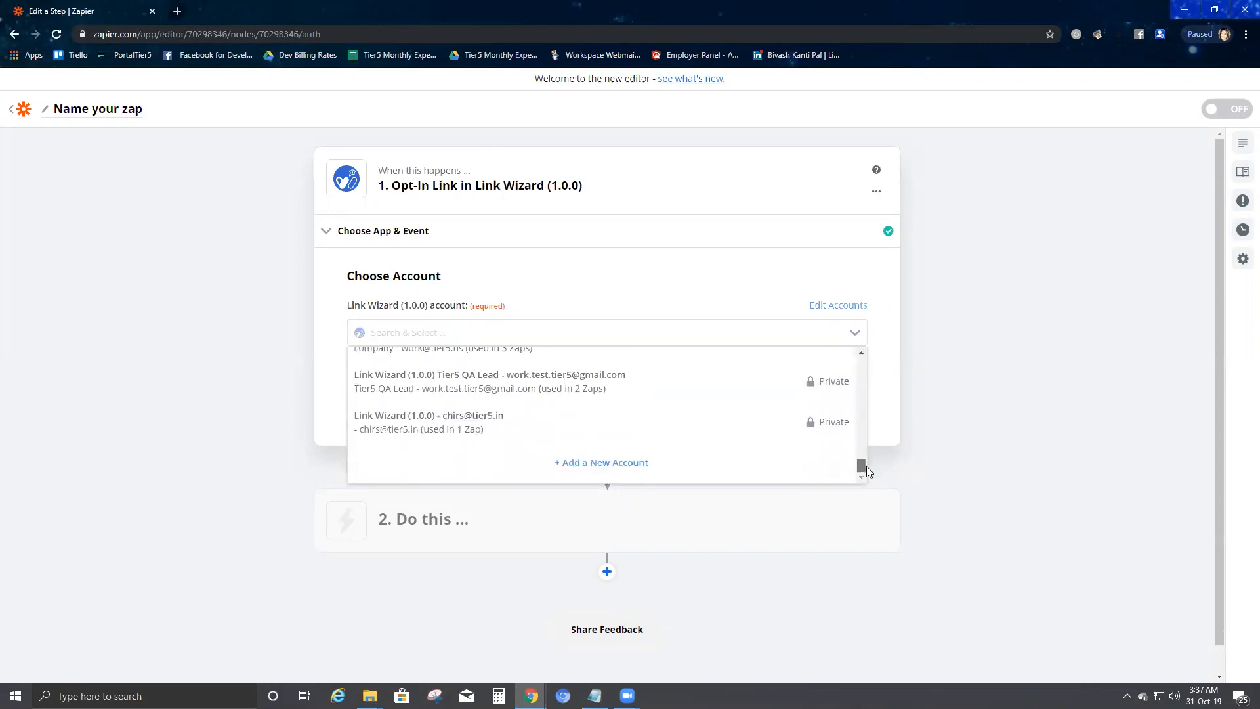
click(605, 465)
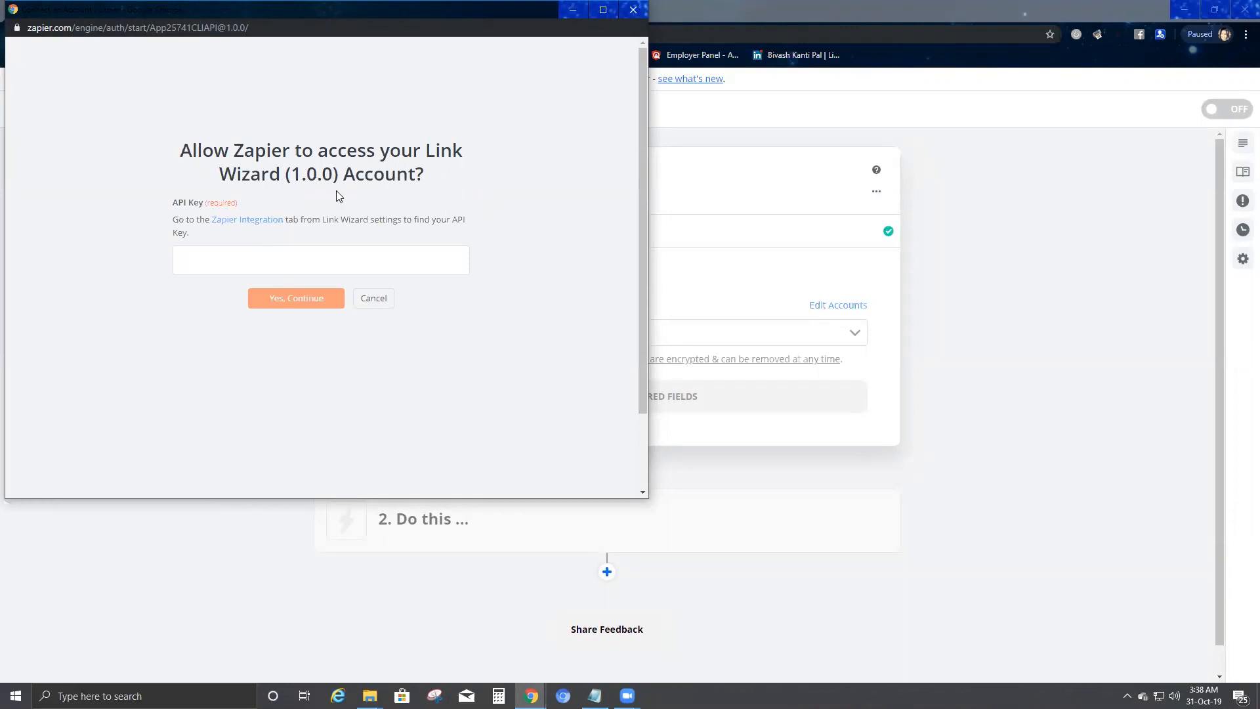
Step: Paste the Link Wizard API key into the access pop-up and authorize the account
key(alt+Tab)
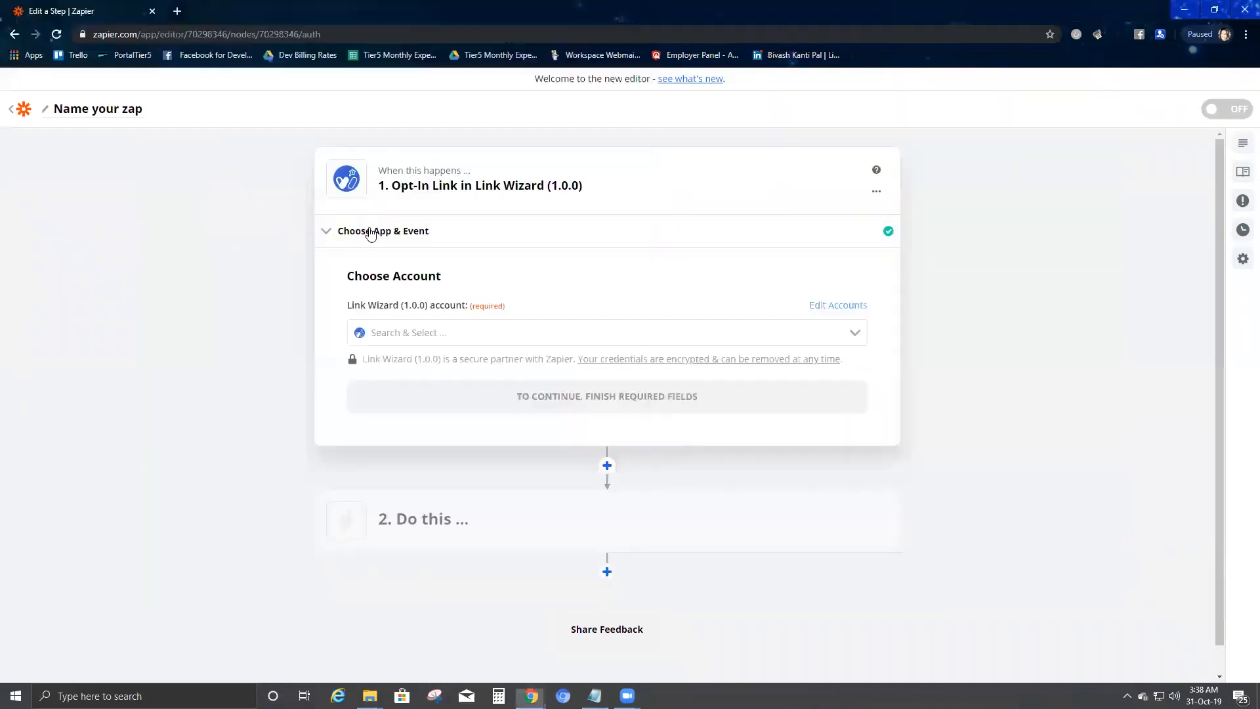
key(alt+Tab)
key(alt+Tab)
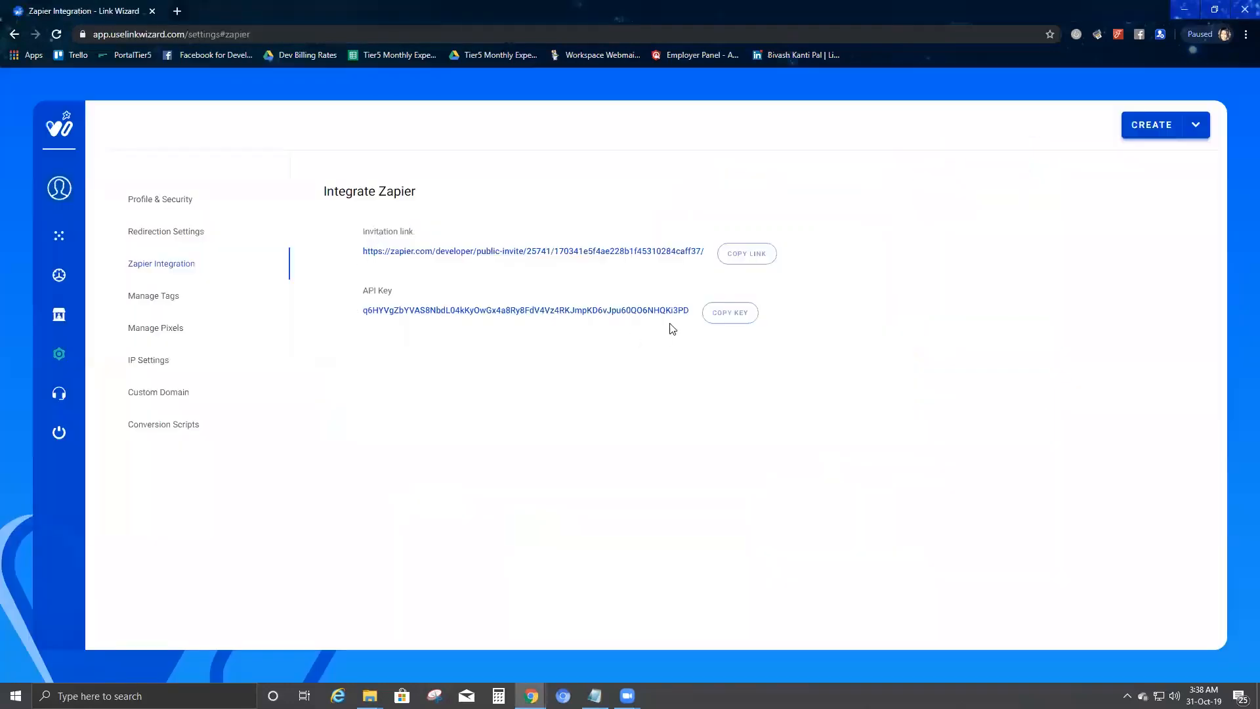
key(alt+Tab)
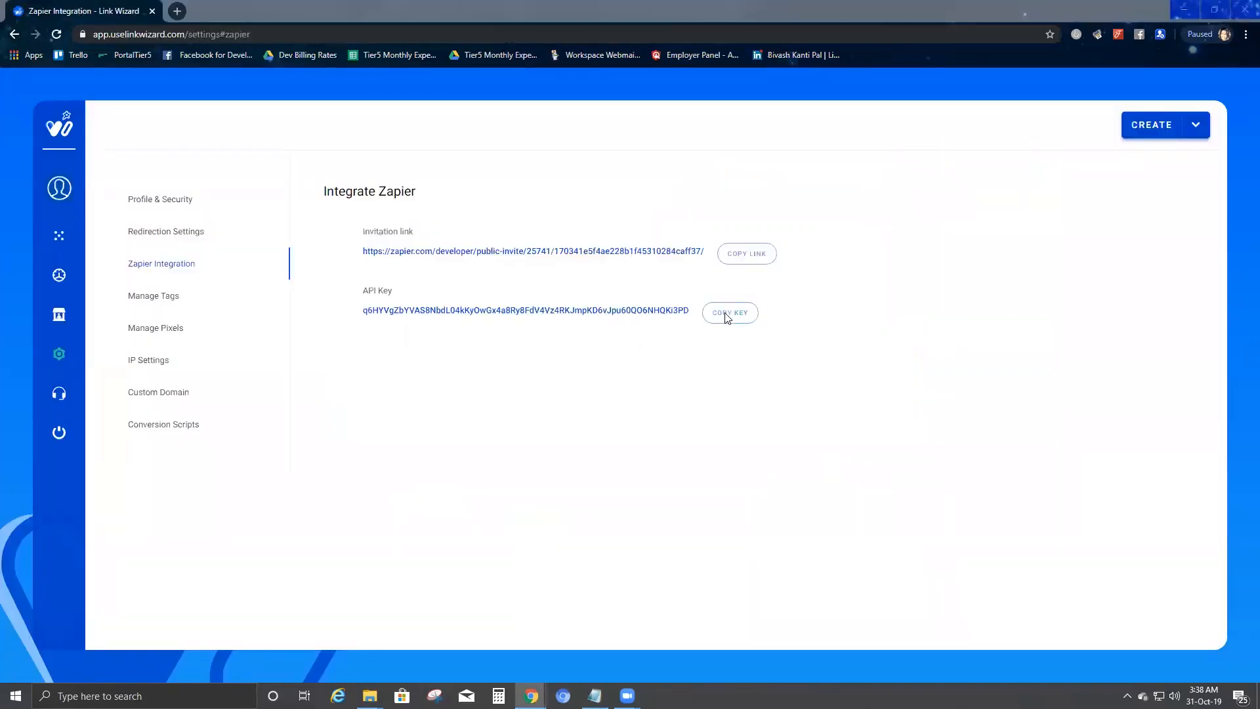
key(alt+Tab)
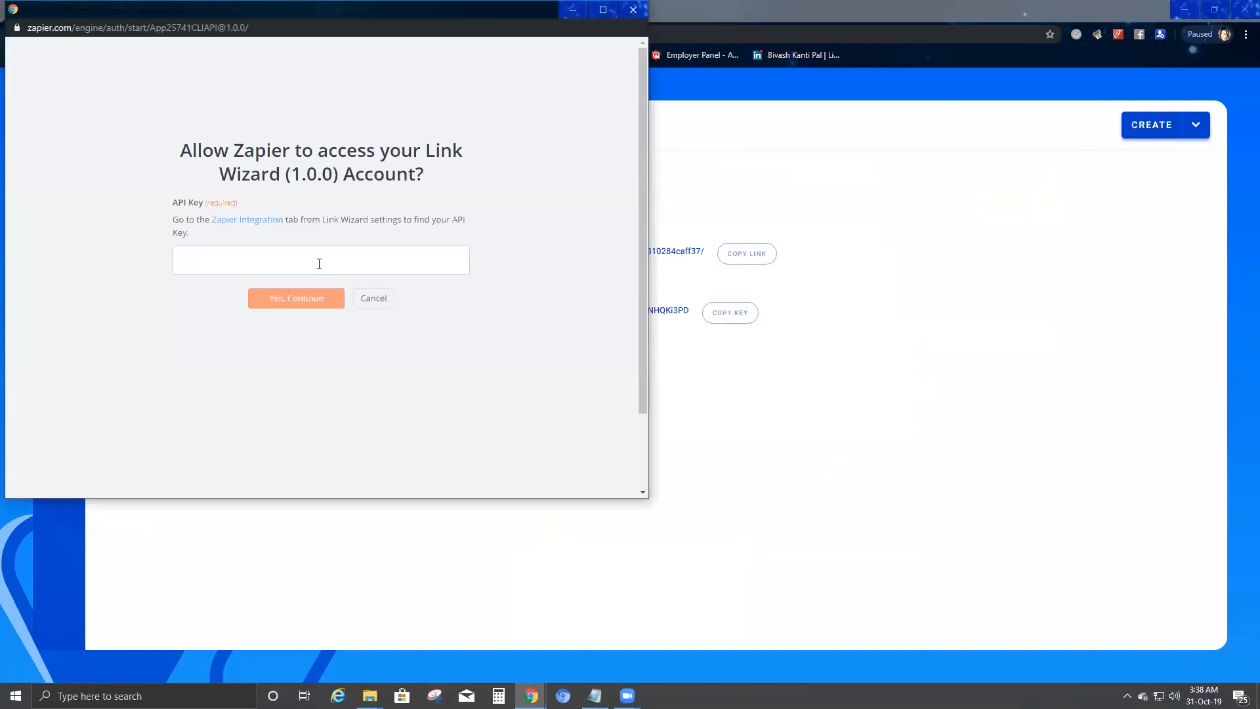
key(ctrl+v)
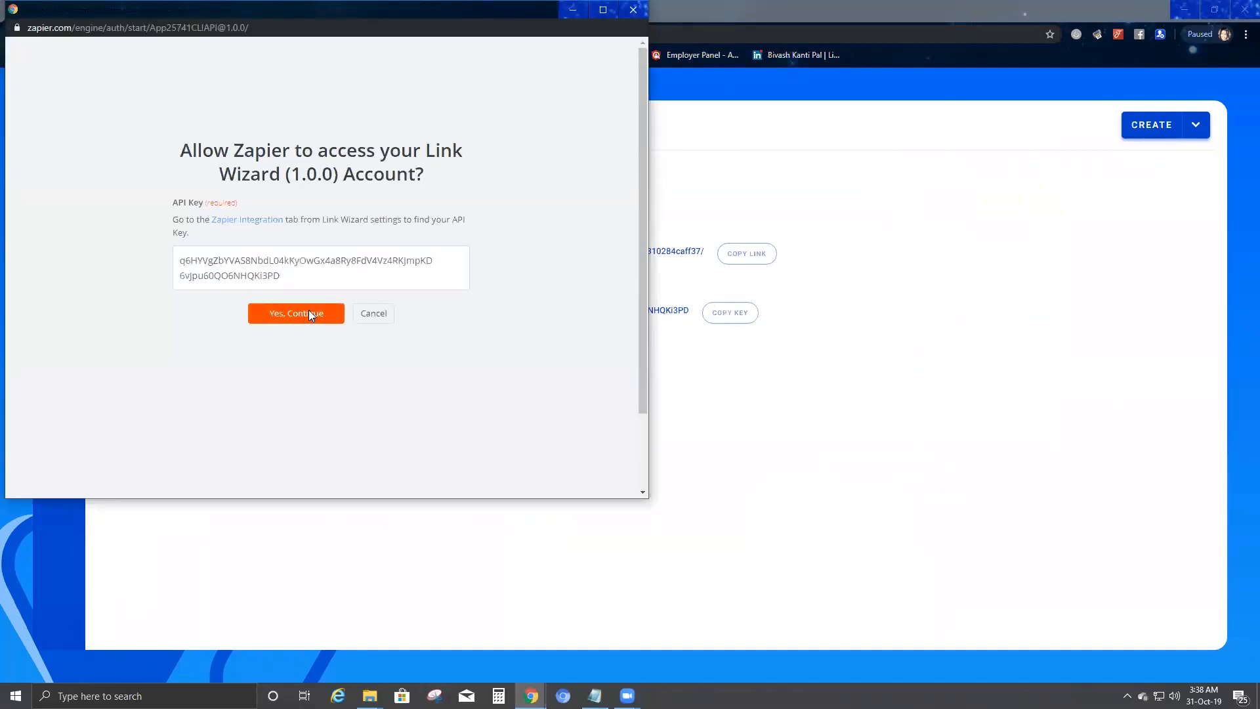
click(311, 314)
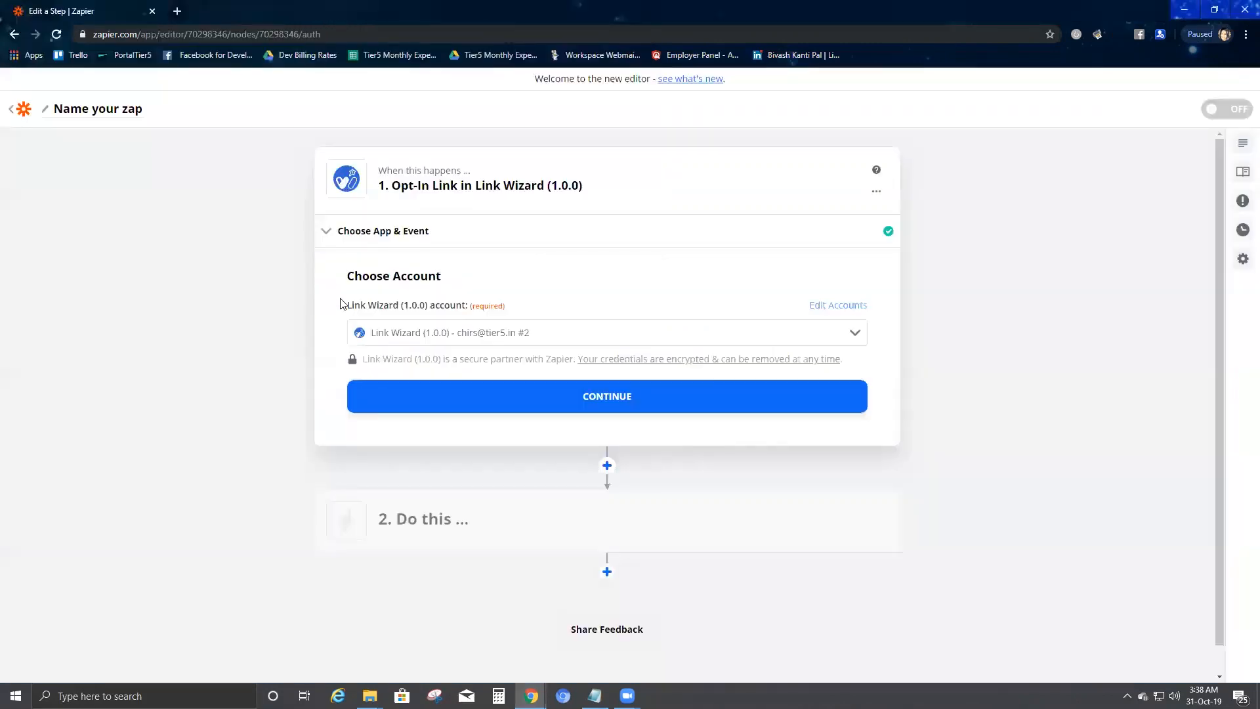
click(617, 402)
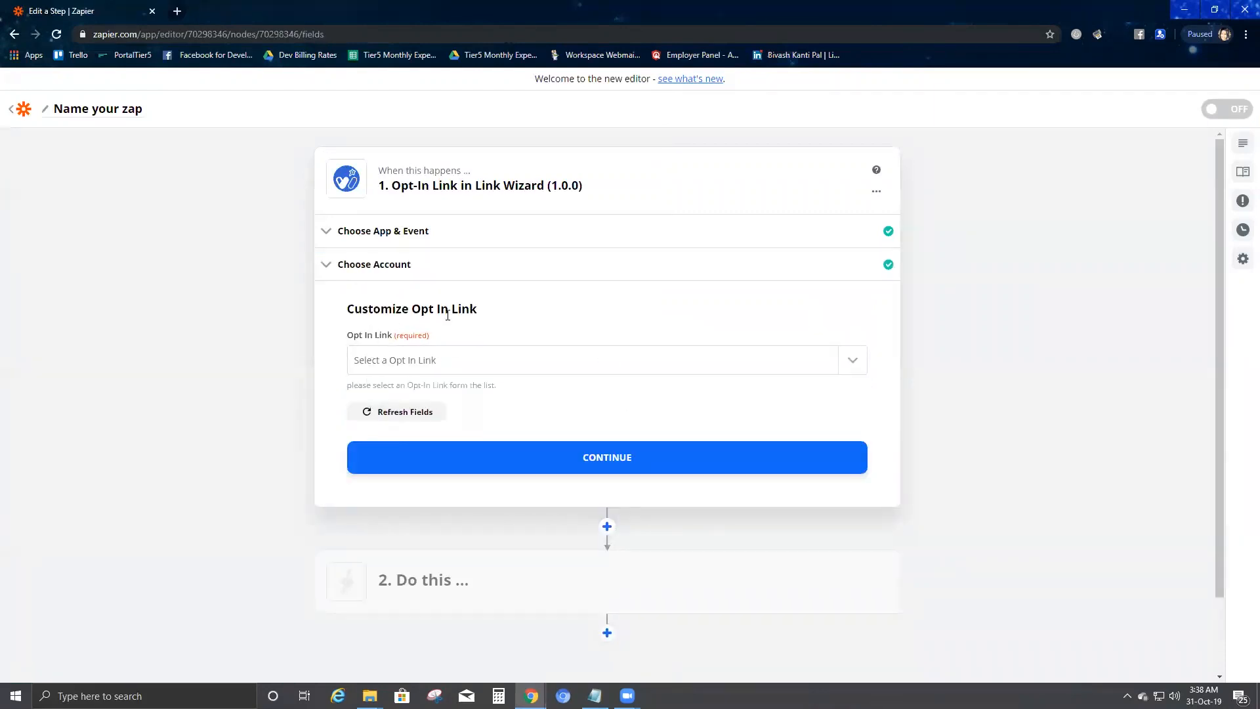
click(478, 366)
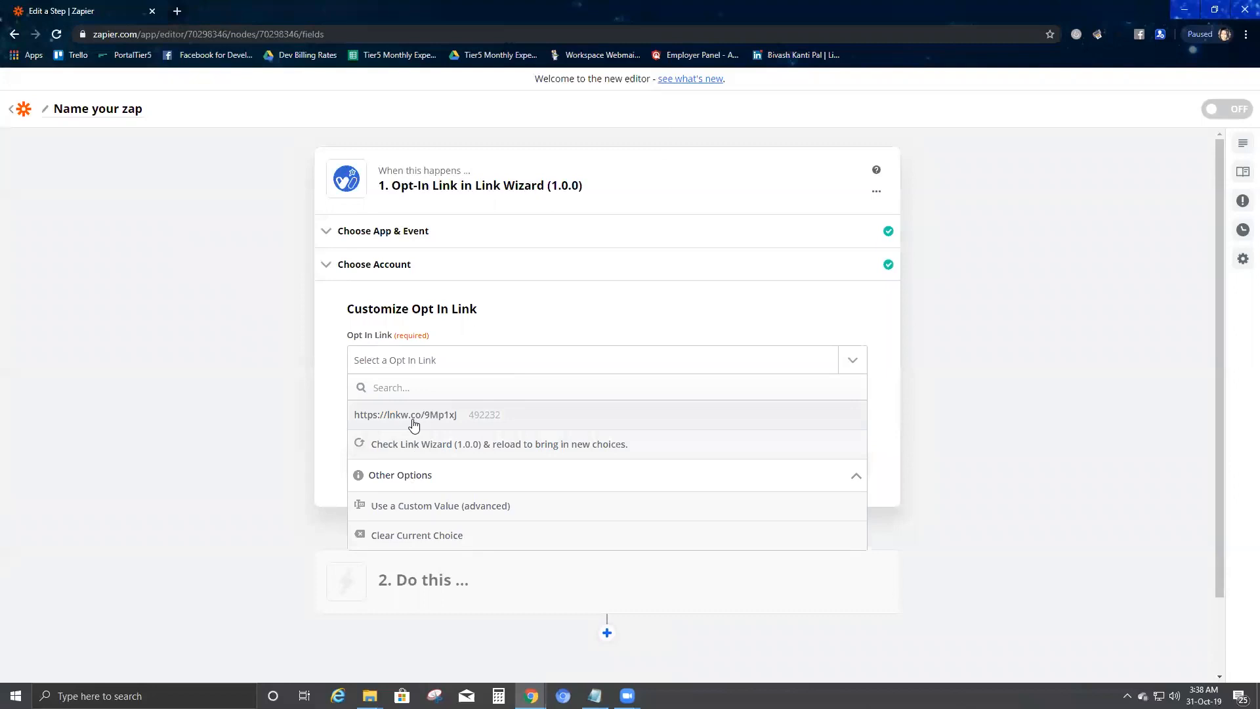
click(459, 421)
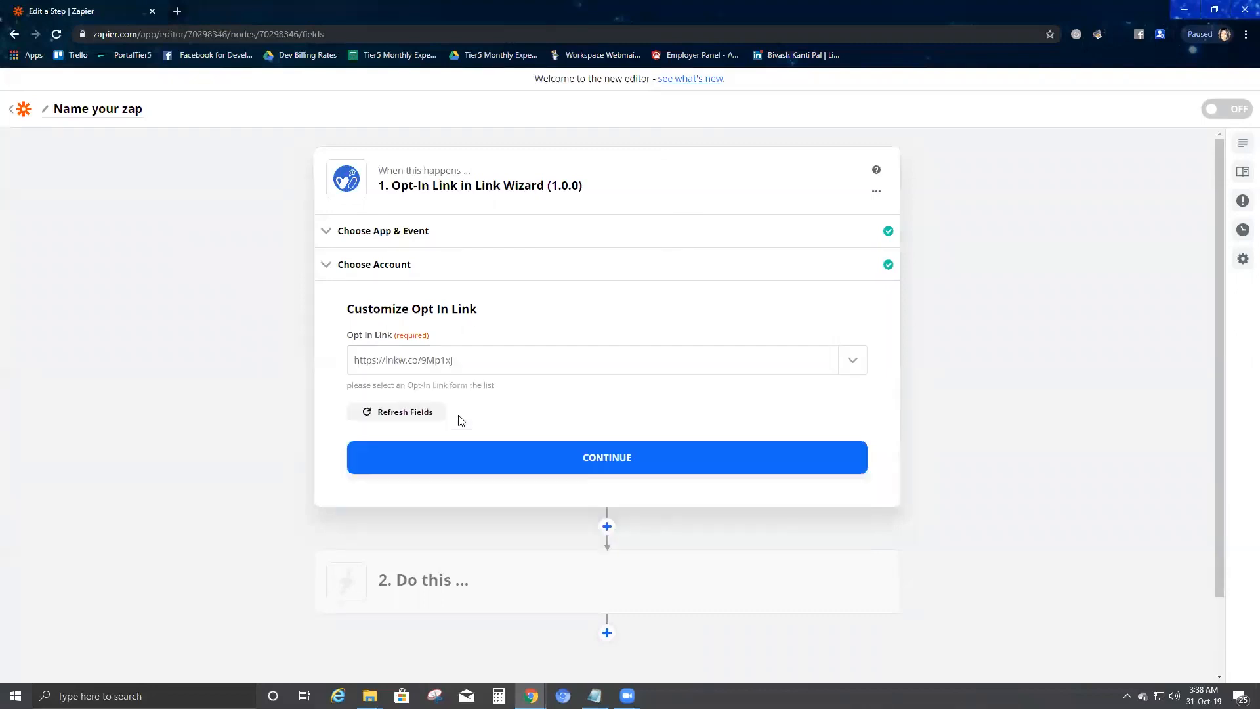
click(606, 459)
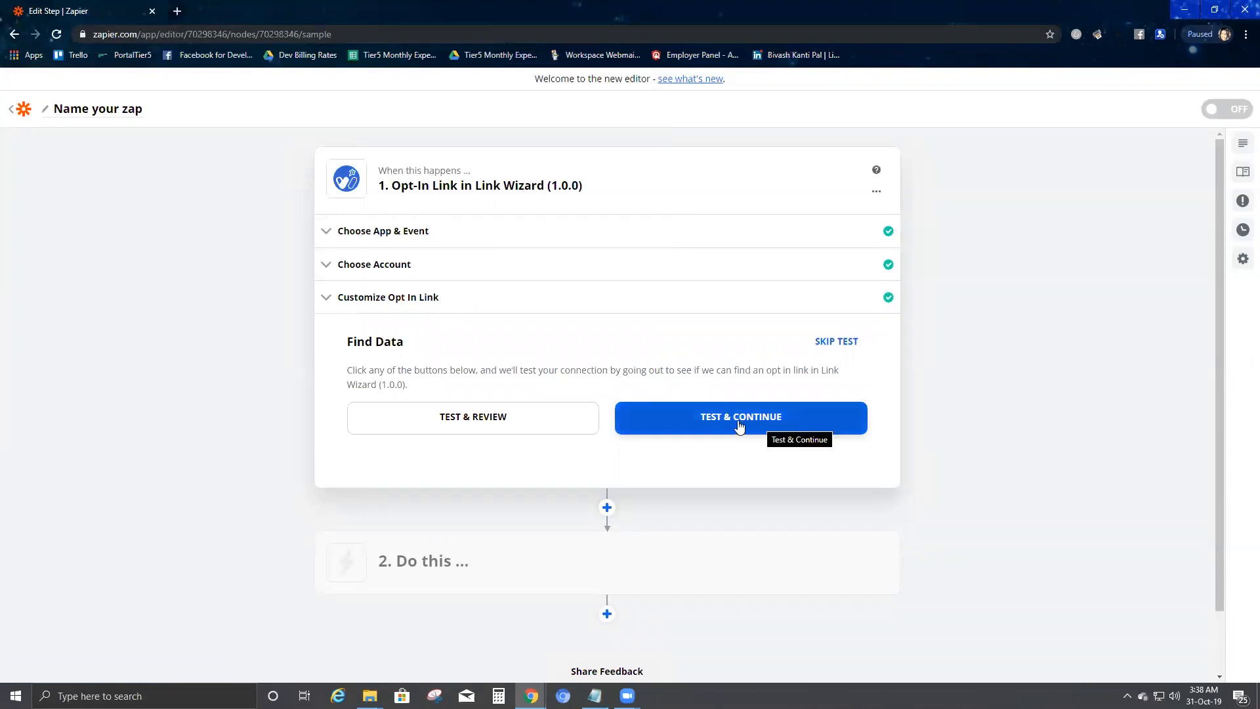
click(701, 424)
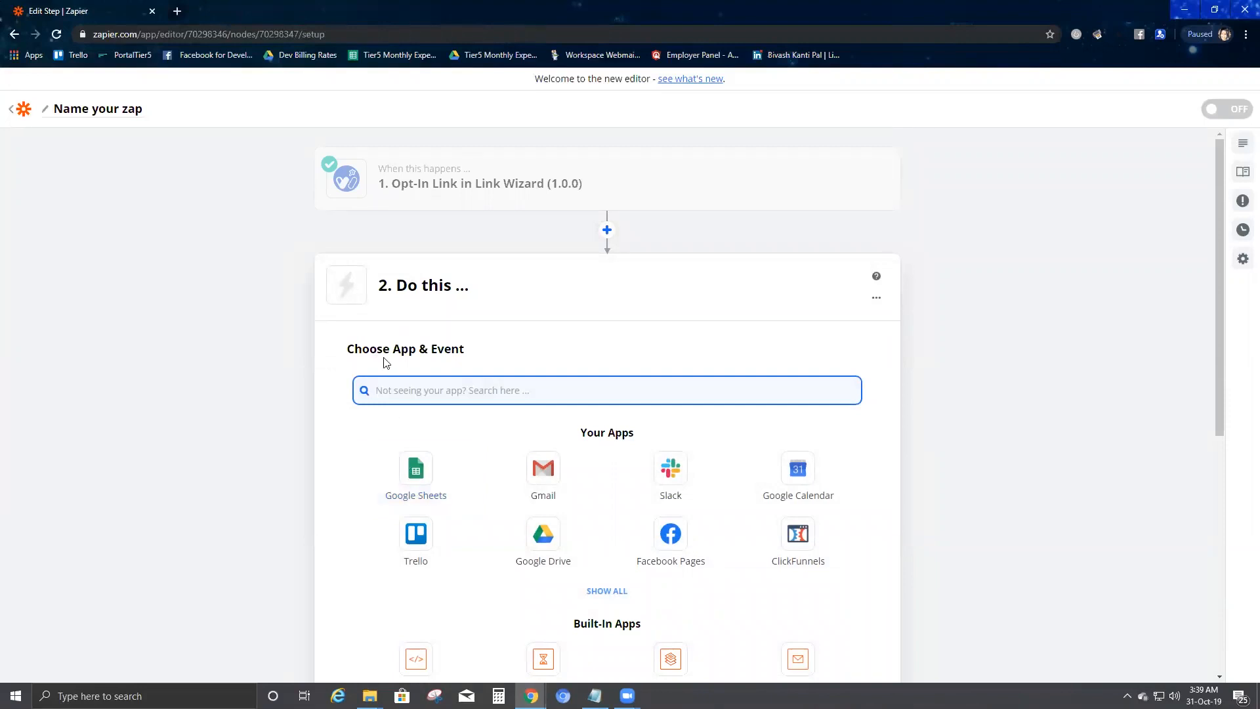
Step: Choose Google Sheets as the action app with the Create Spreadsheet Row event
click(423, 482)
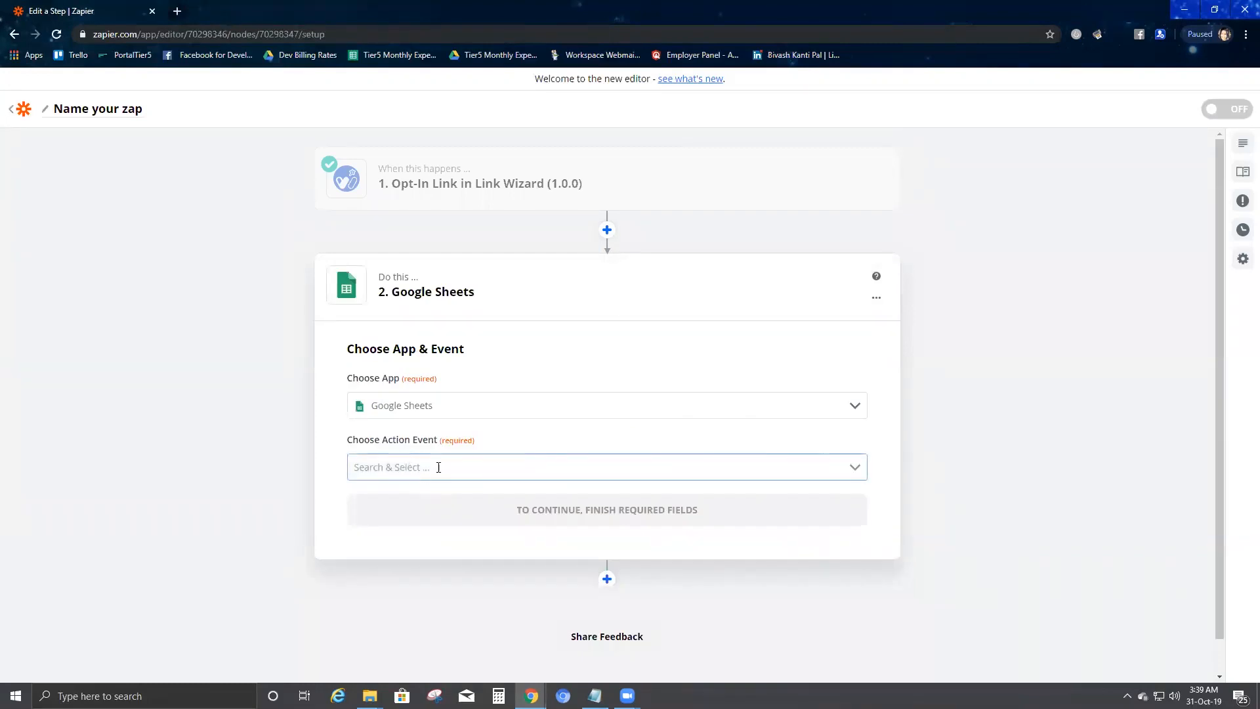
click(440, 467)
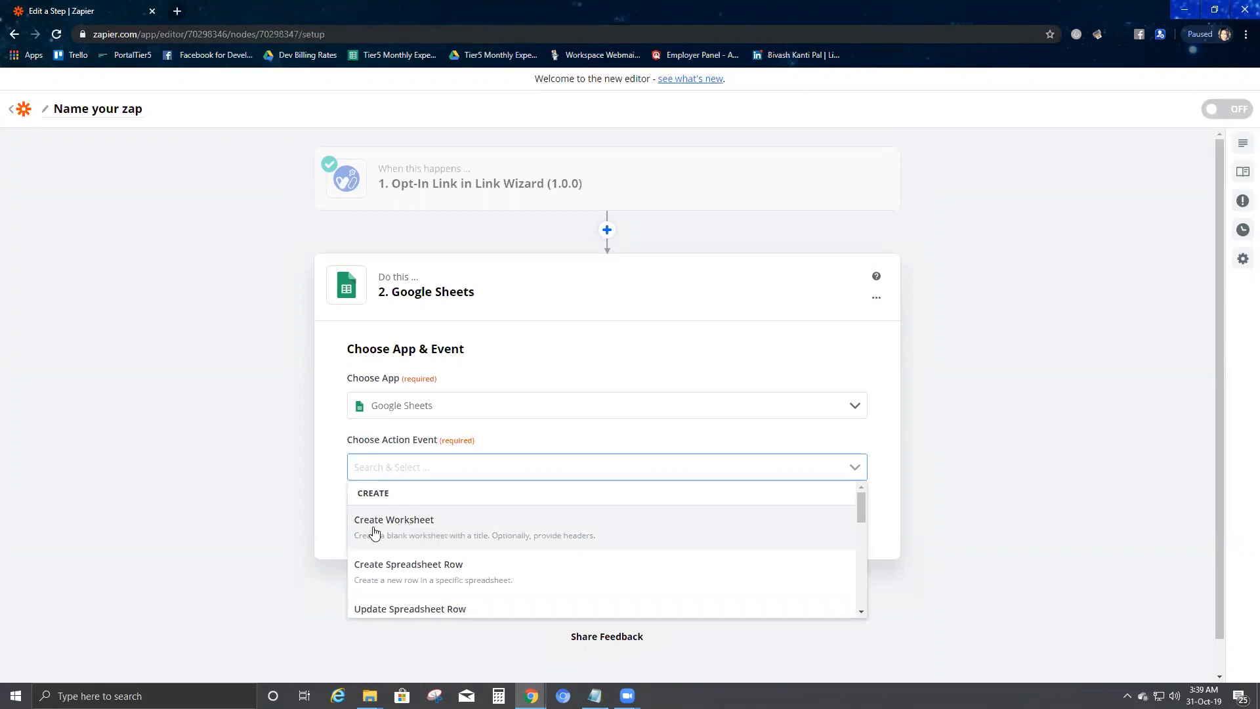
click(447, 551)
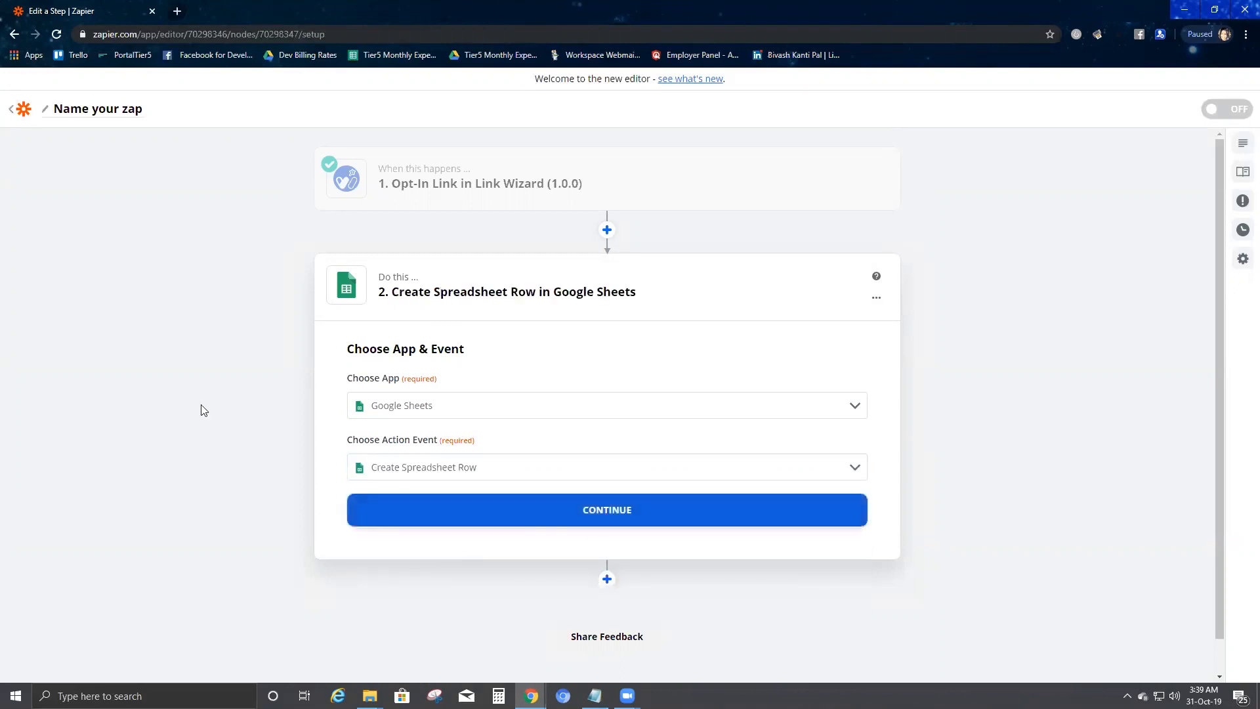
Step: Select the work Google Sheets account for the action and continue to the row settings
click(608, 515)
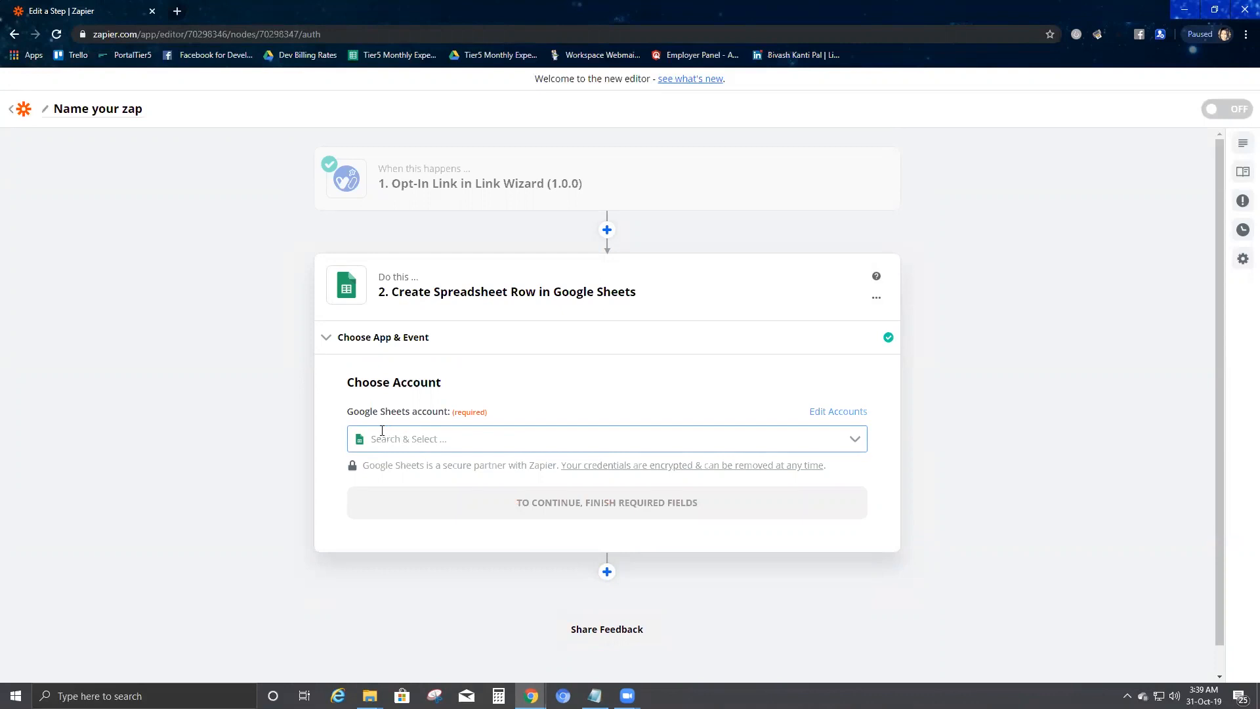
click(454, 439)
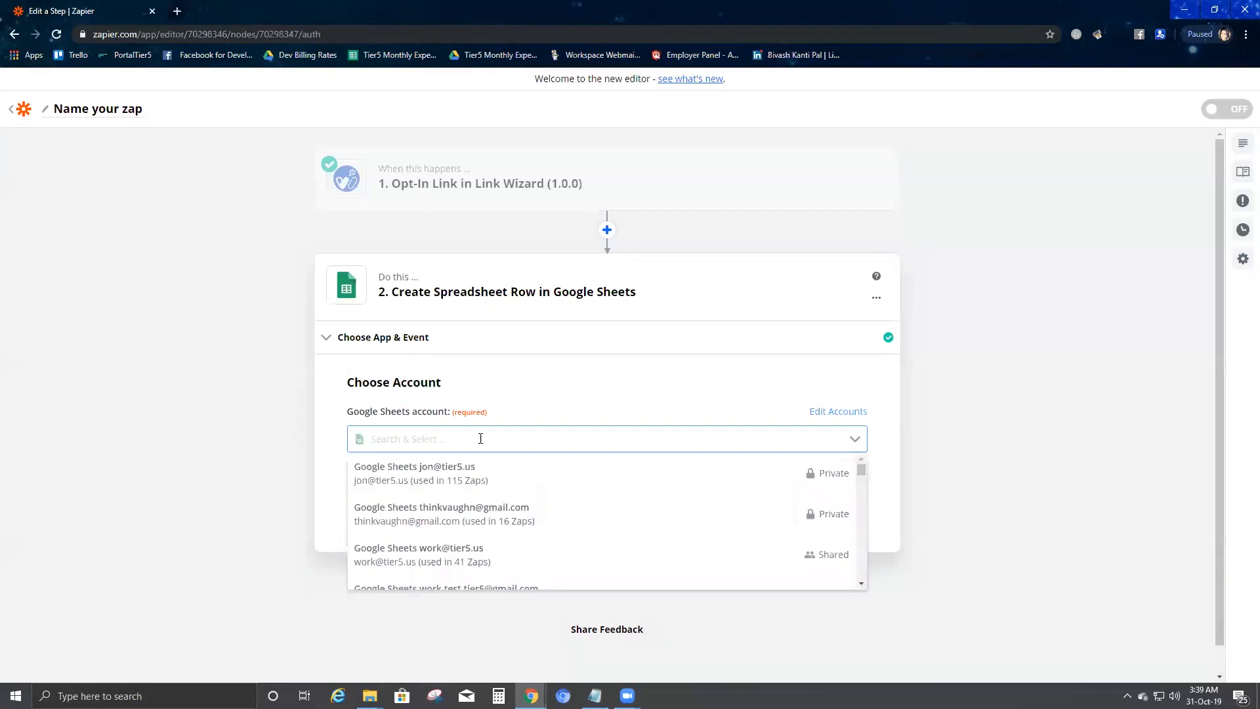
drag(861, 471, 852, 585)
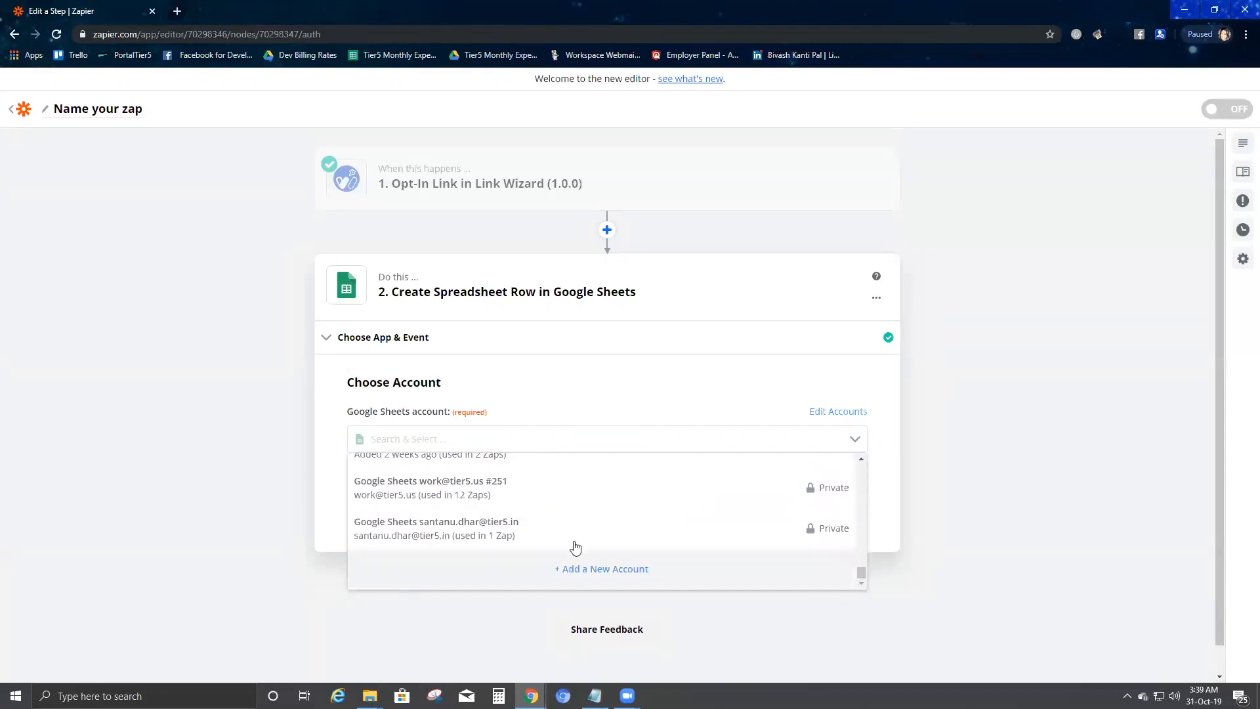
click(489, 499)
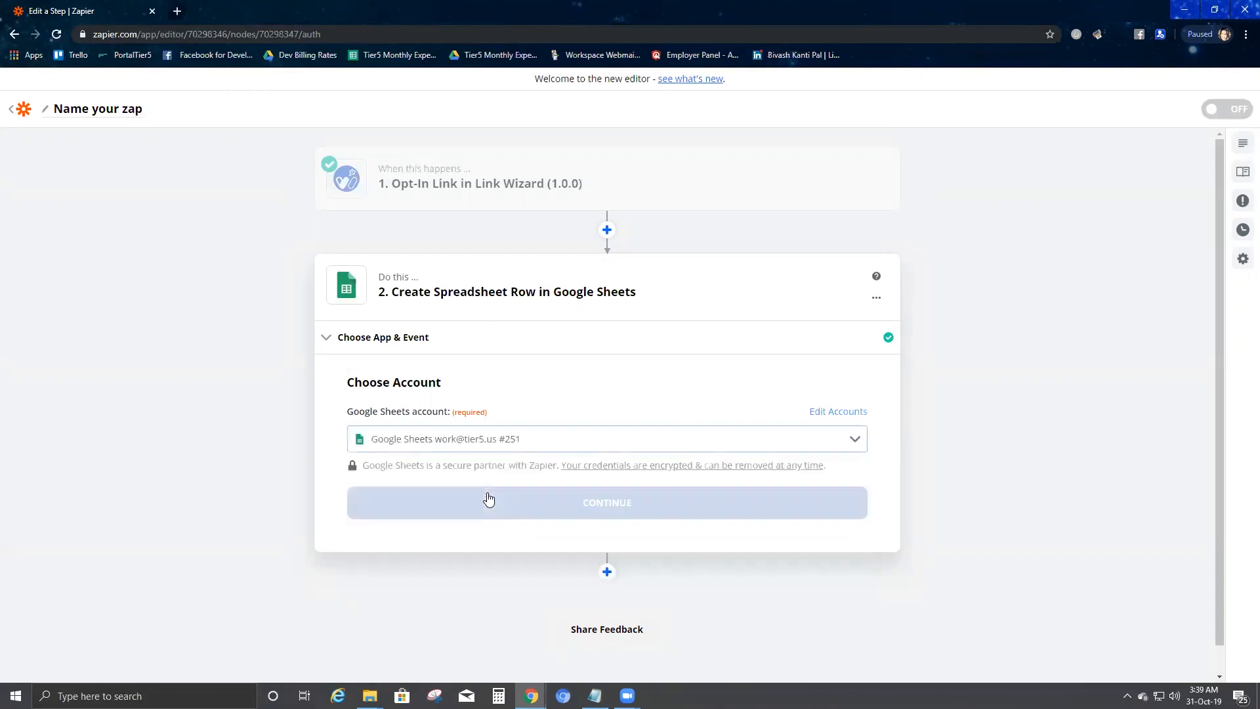
click(569, 506)
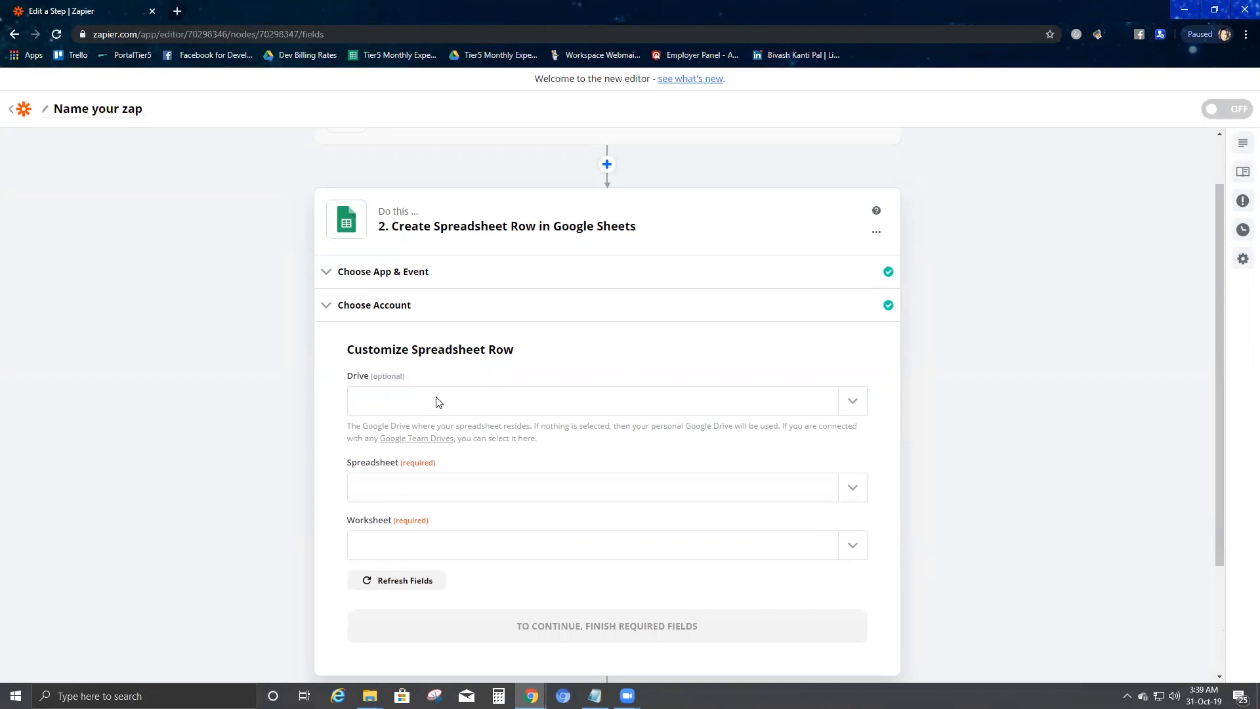
Step: Set Drive to My Google Drive, Spreadsheet to Test_Chris and Worksheet to Sheet1
click(384, 401)
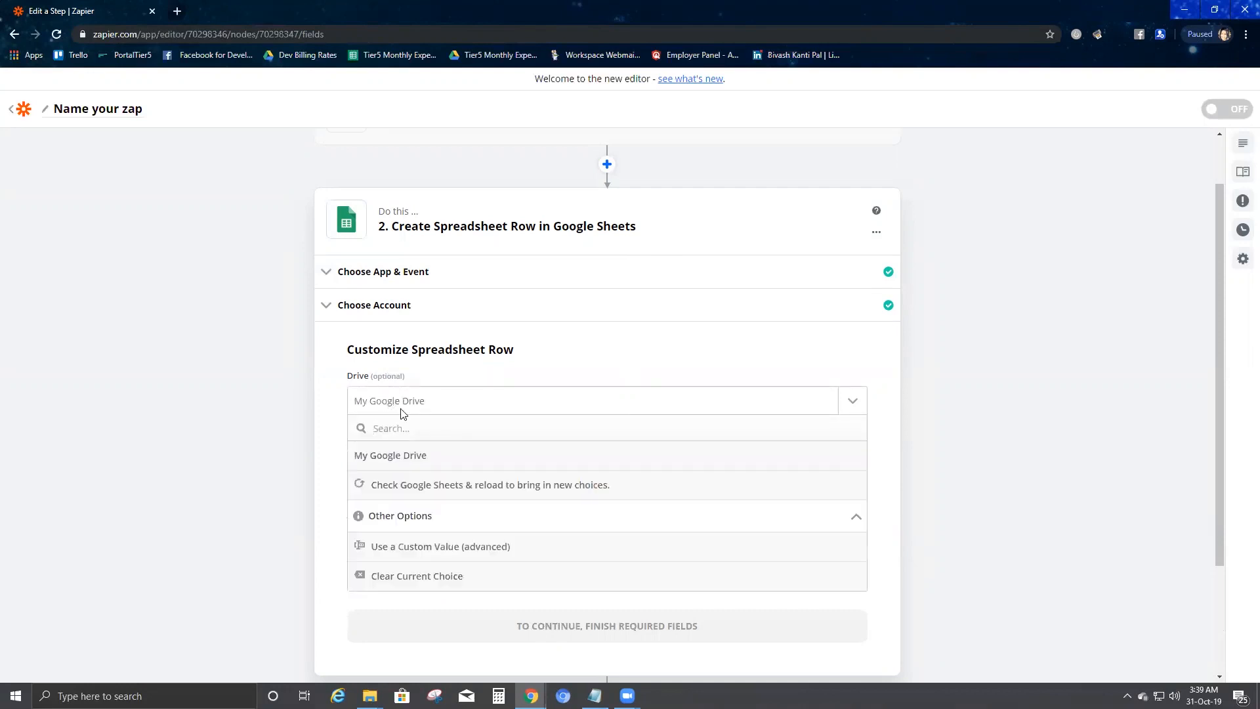
click(401, 461)
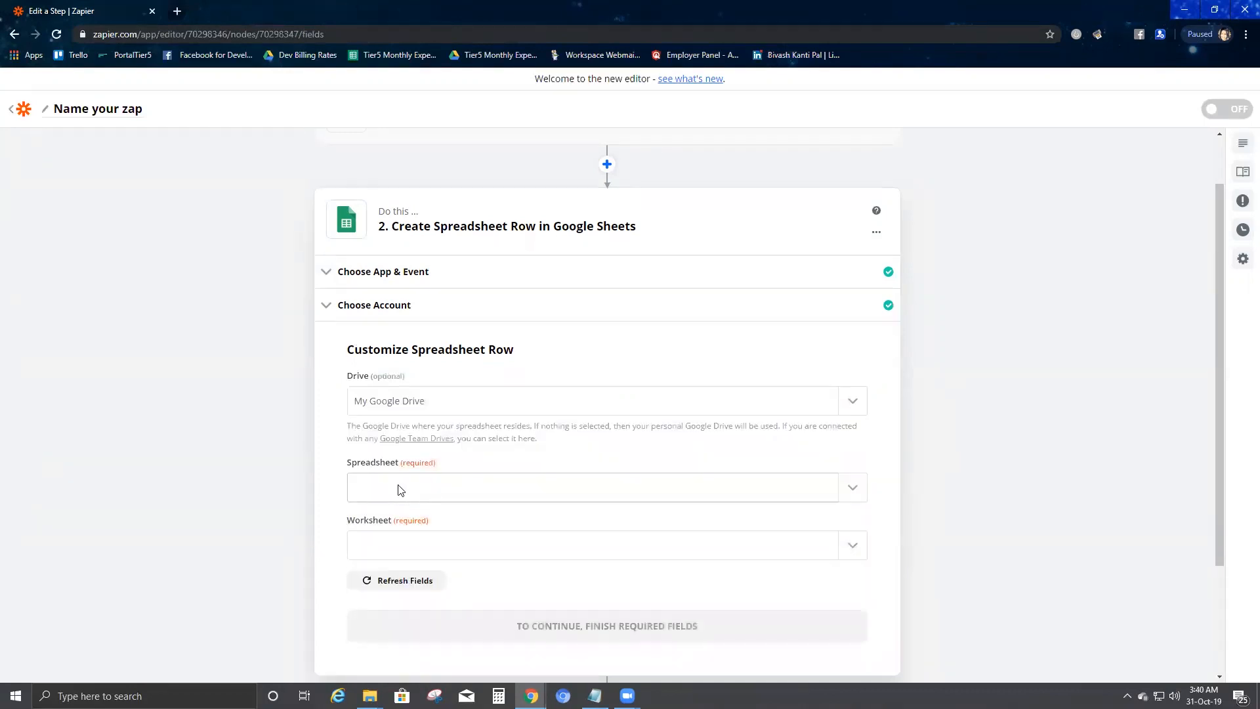
click(401, 490)
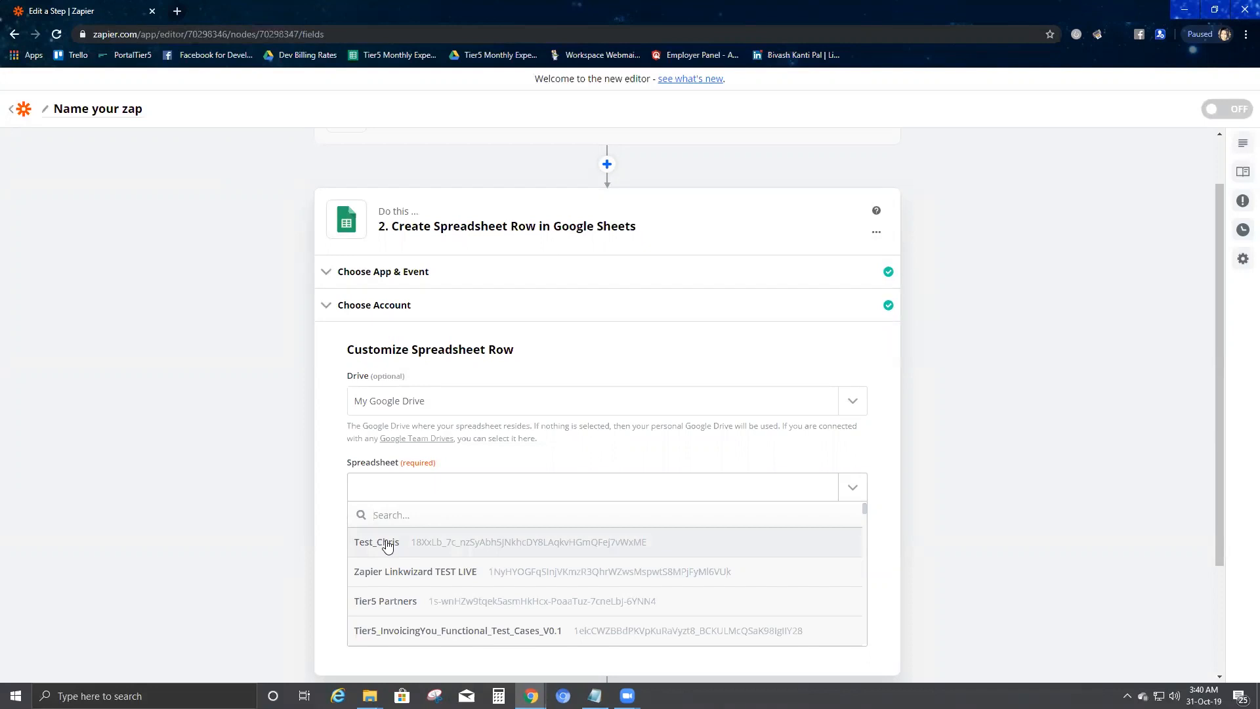
click(387, 544)
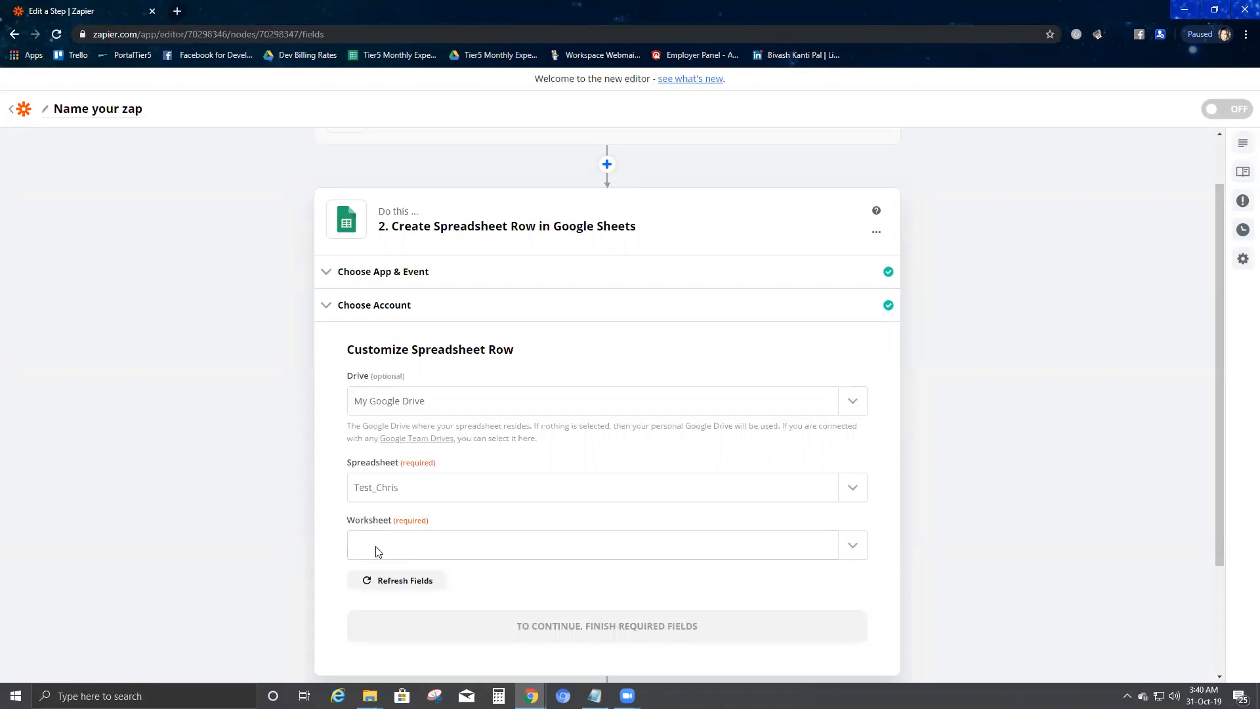
click(377, 552)
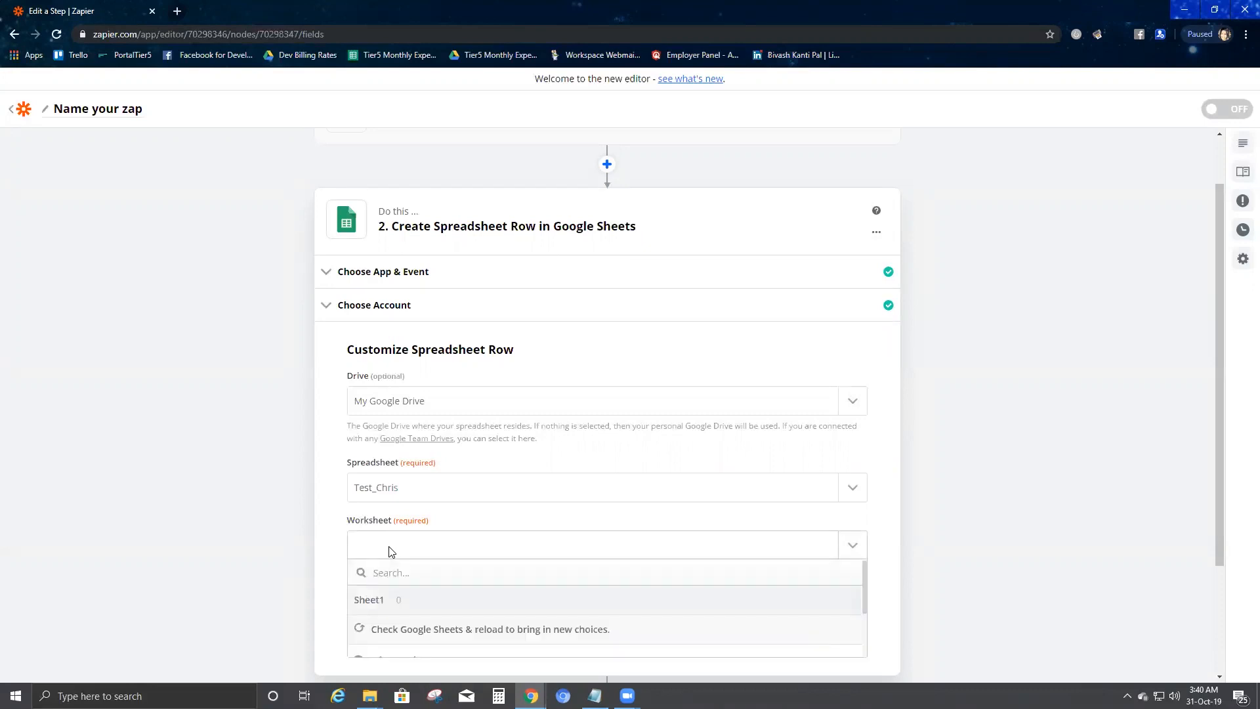
click(426, 599)
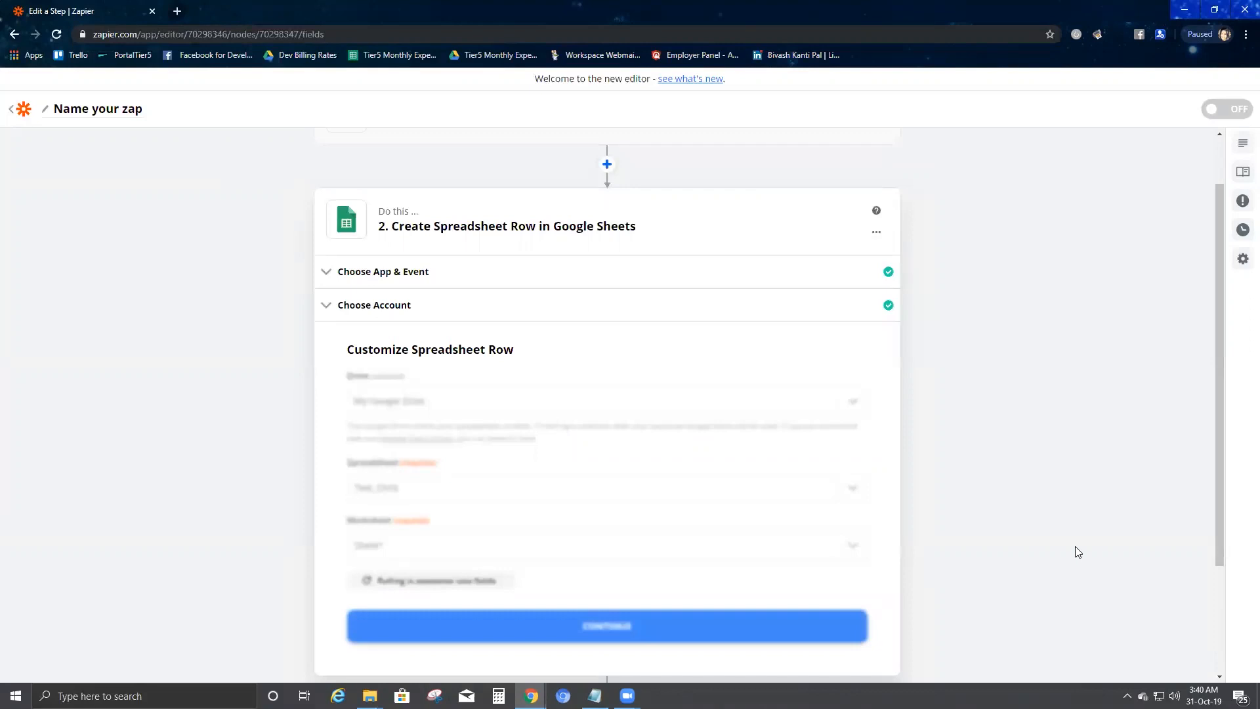
scroll(1076, 551, down, 3)
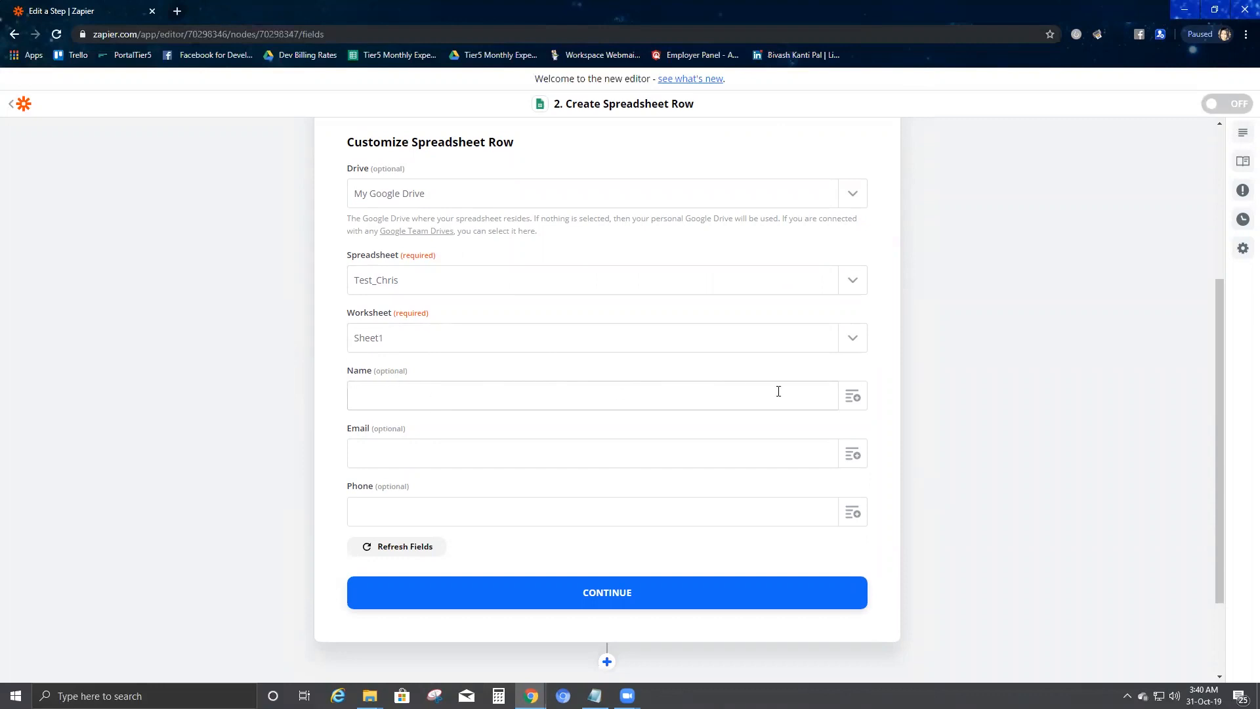
Step: Map the Opt-In Link's Name, Email and Phone values into the matching sheet columns and continue
click(851, 397)
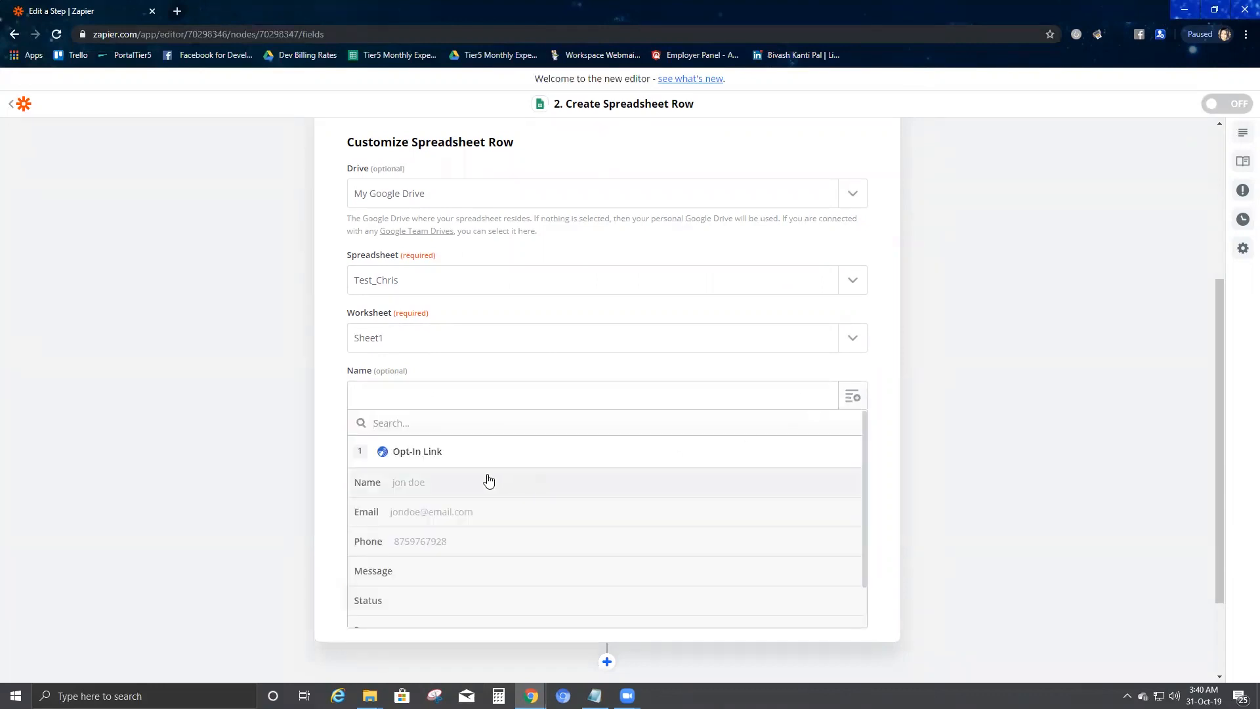
click(464, 485)
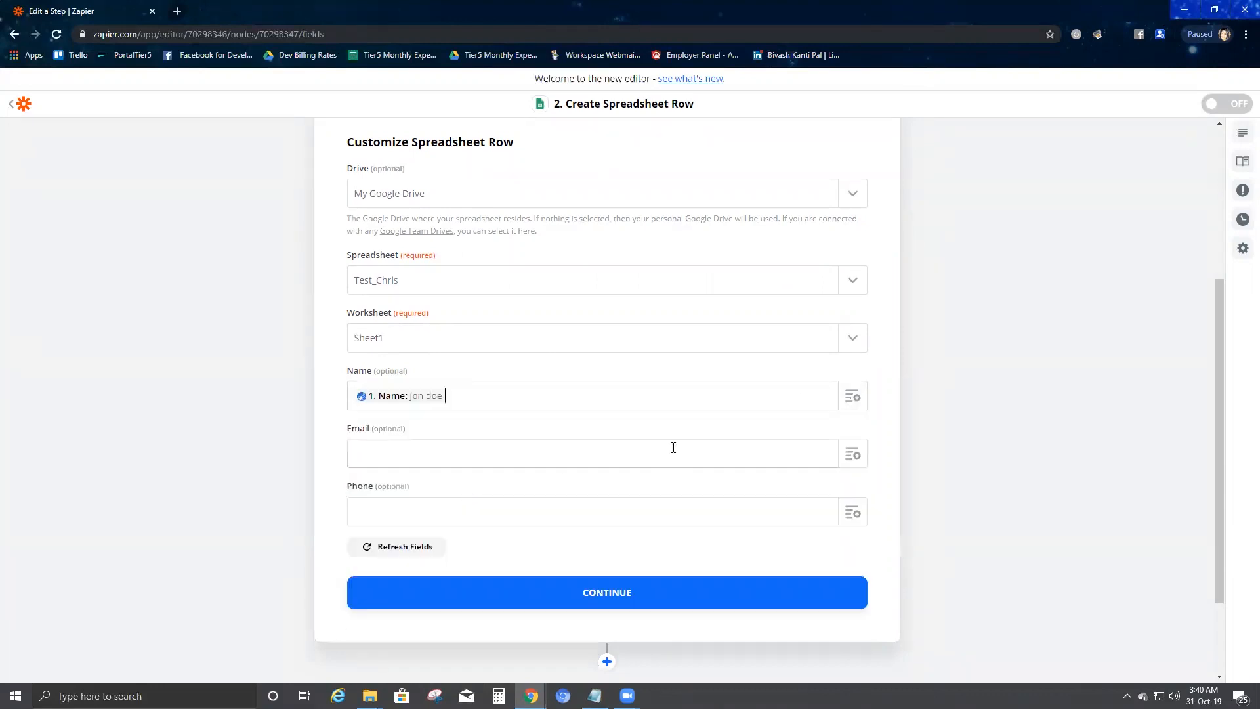
click(848, 453)
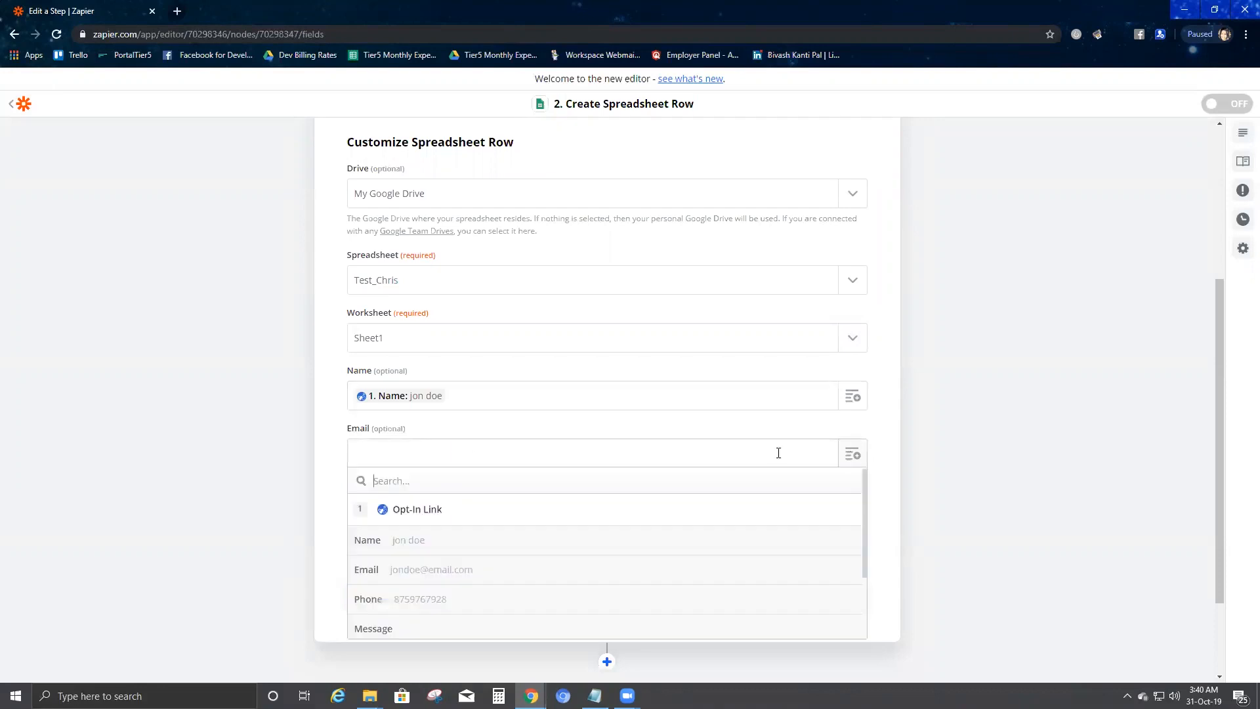
click(460, 571)
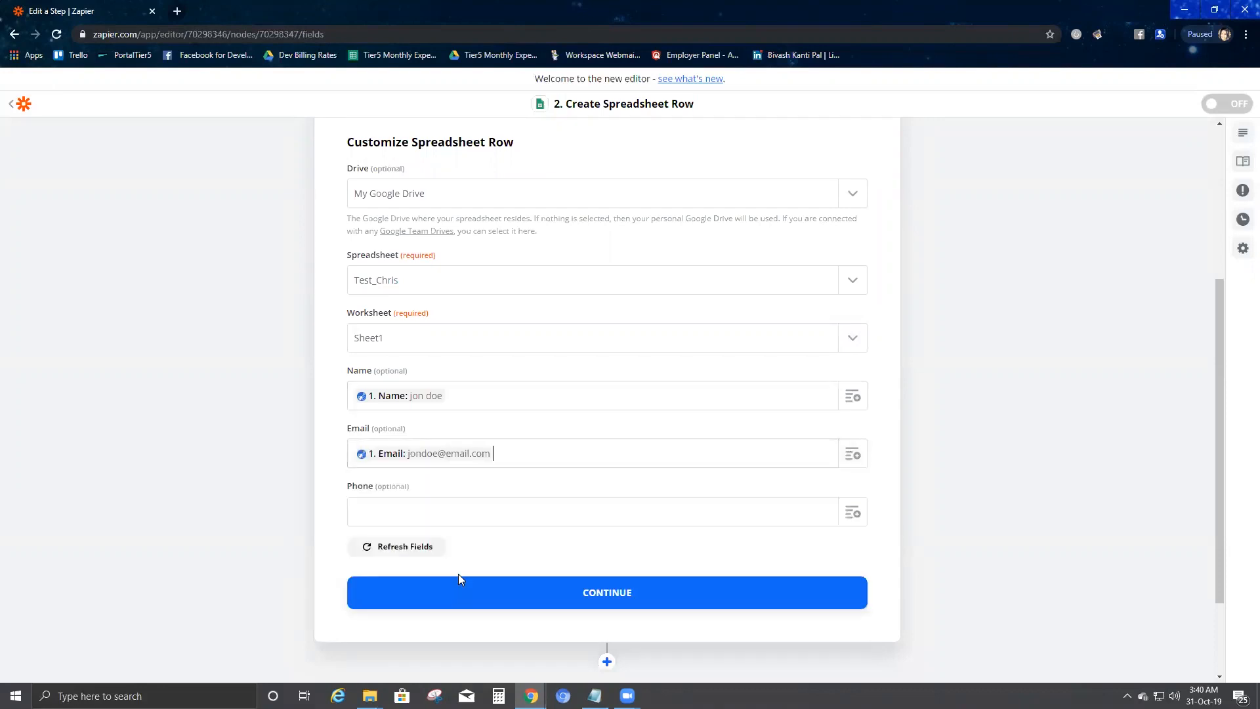
click(851, 514)
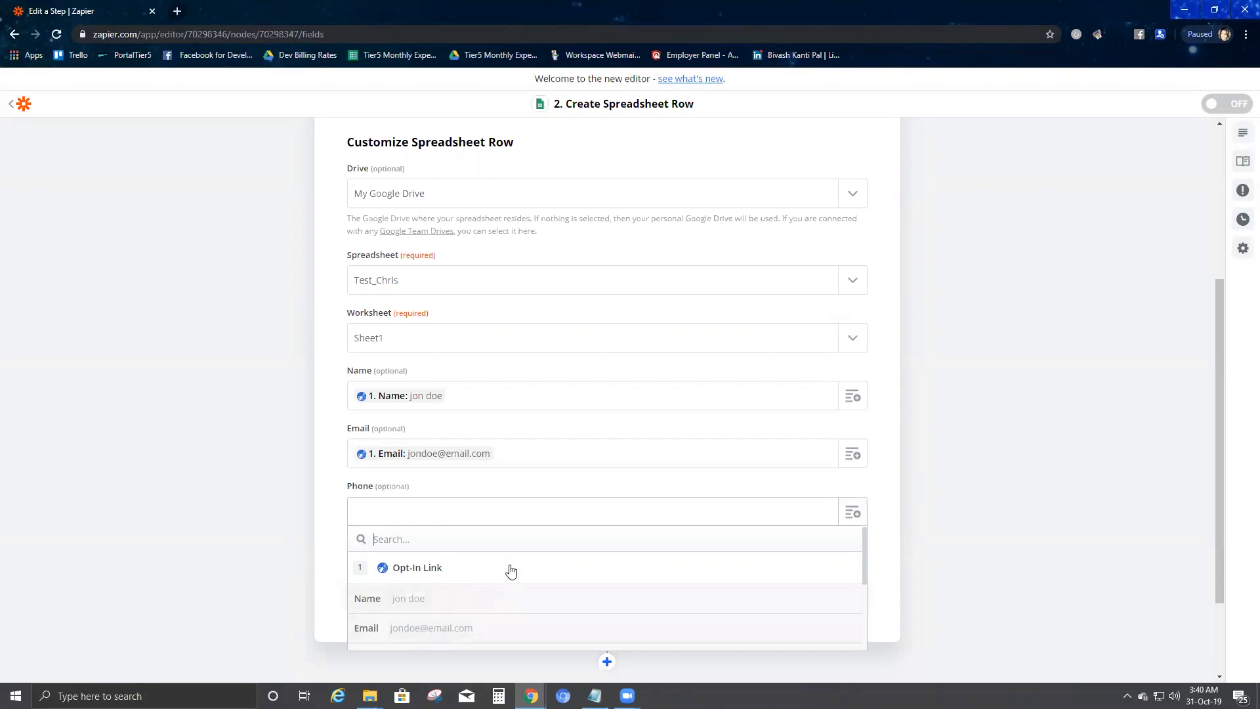
scroll(486, 578, down, 2)
click(459, 586)
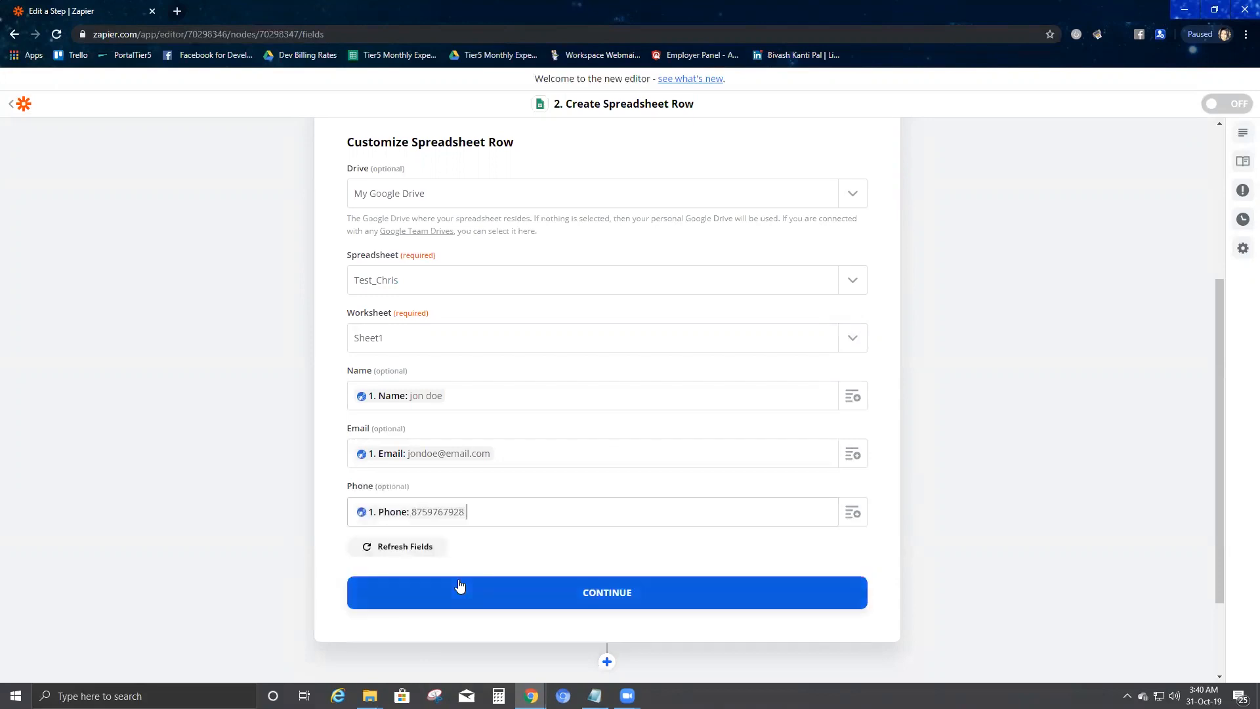
click(594, 594)
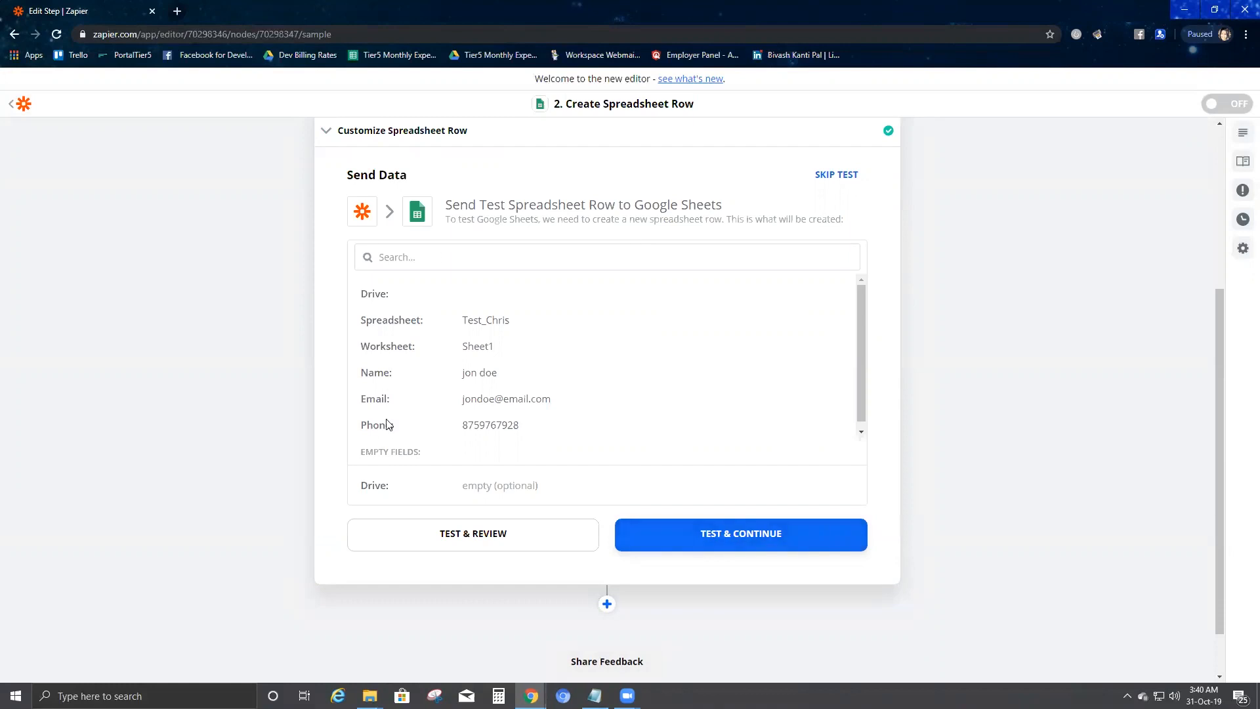
Step: Send a test row to the Test_Chris Google Sheet, then finish editing the action
click(744, 544)
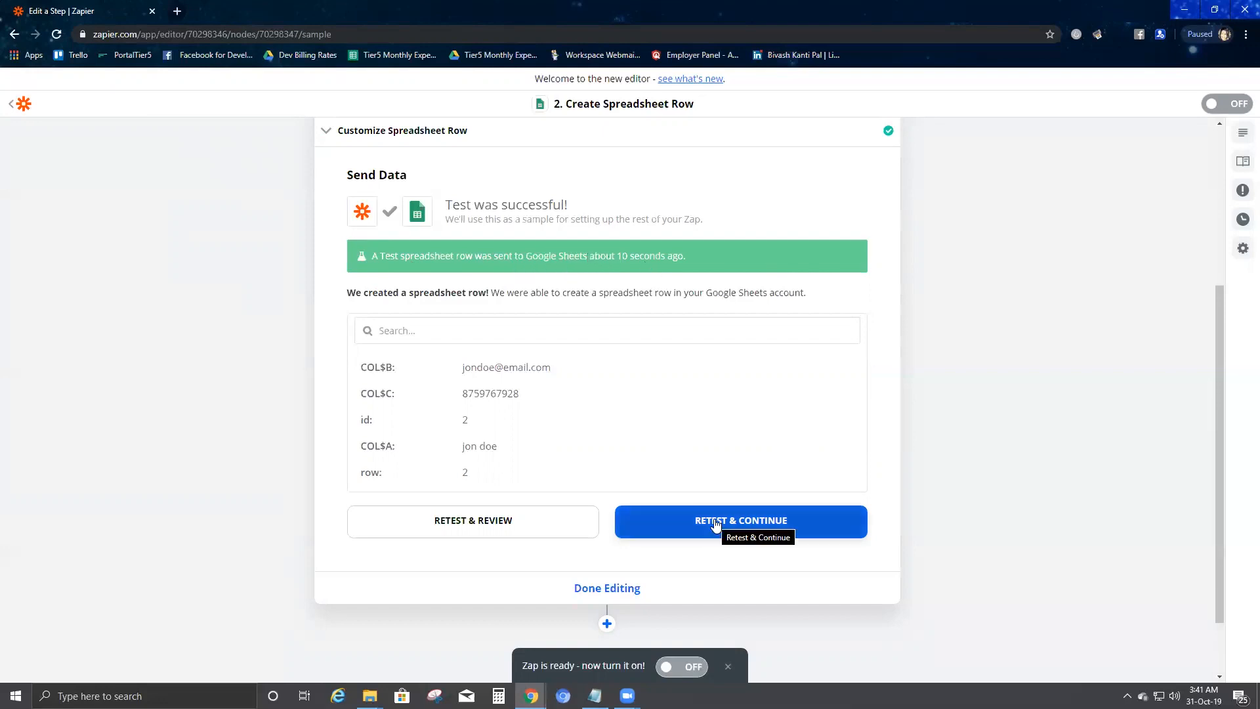
scroll(672, 467, down, 2)
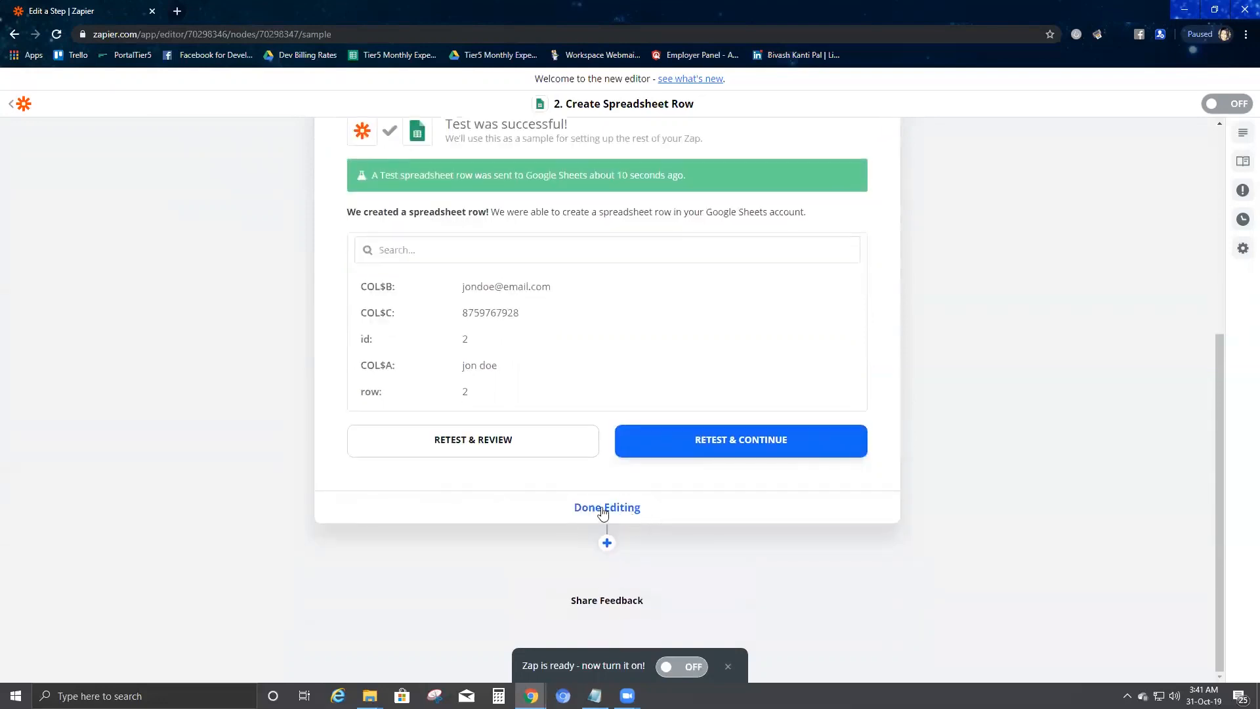
click(603, 508)
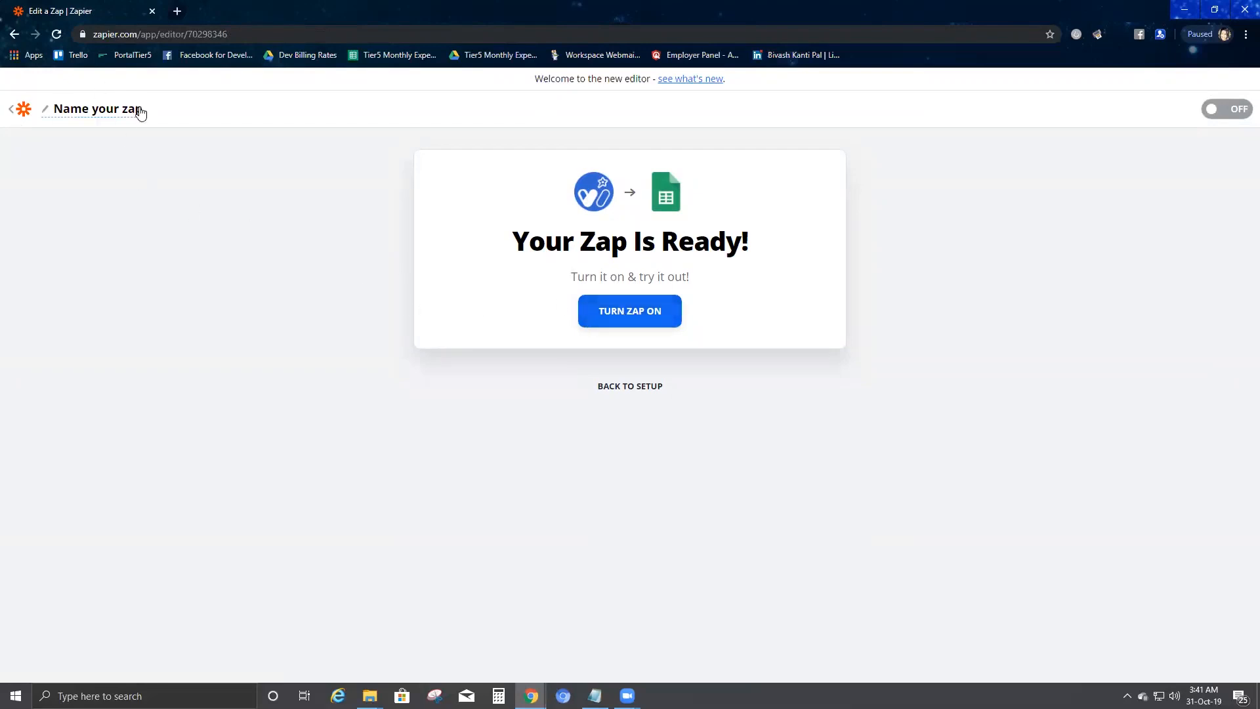
Step: Name the zap 'Test Chris', switch it on, and go to My Zaps
click(136, 115)
text(Test )
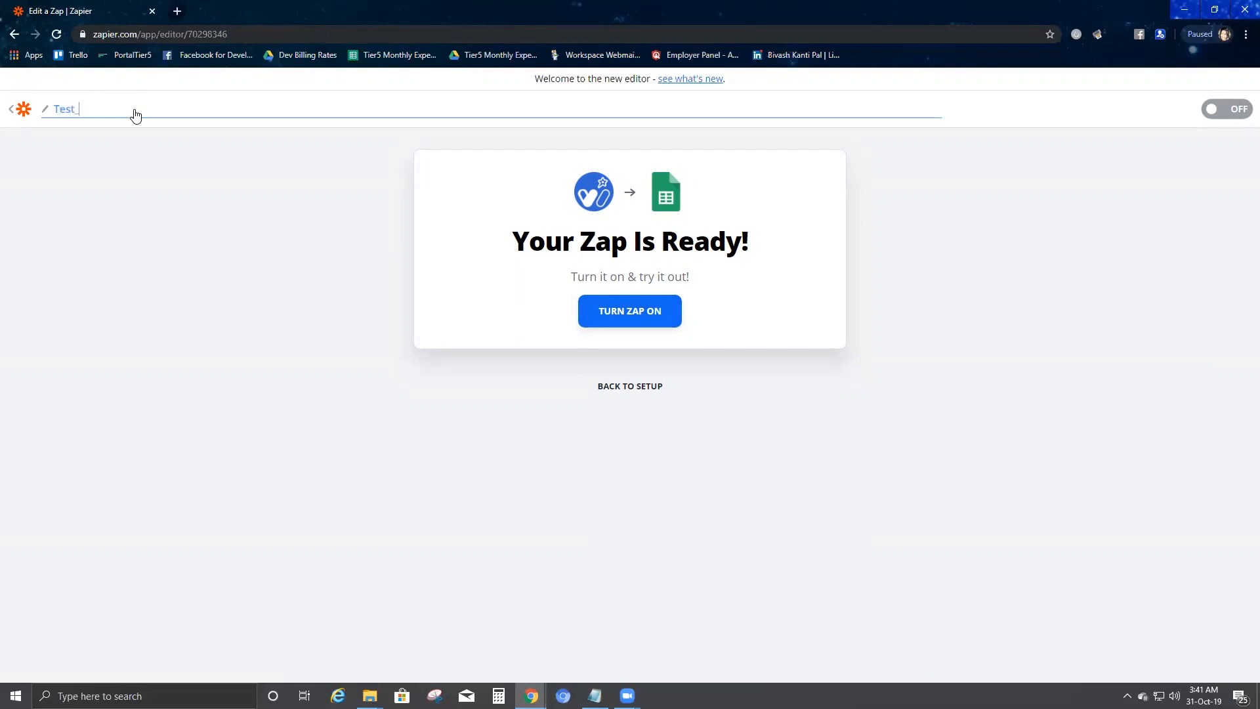
text(Chris)
click(650, 319)
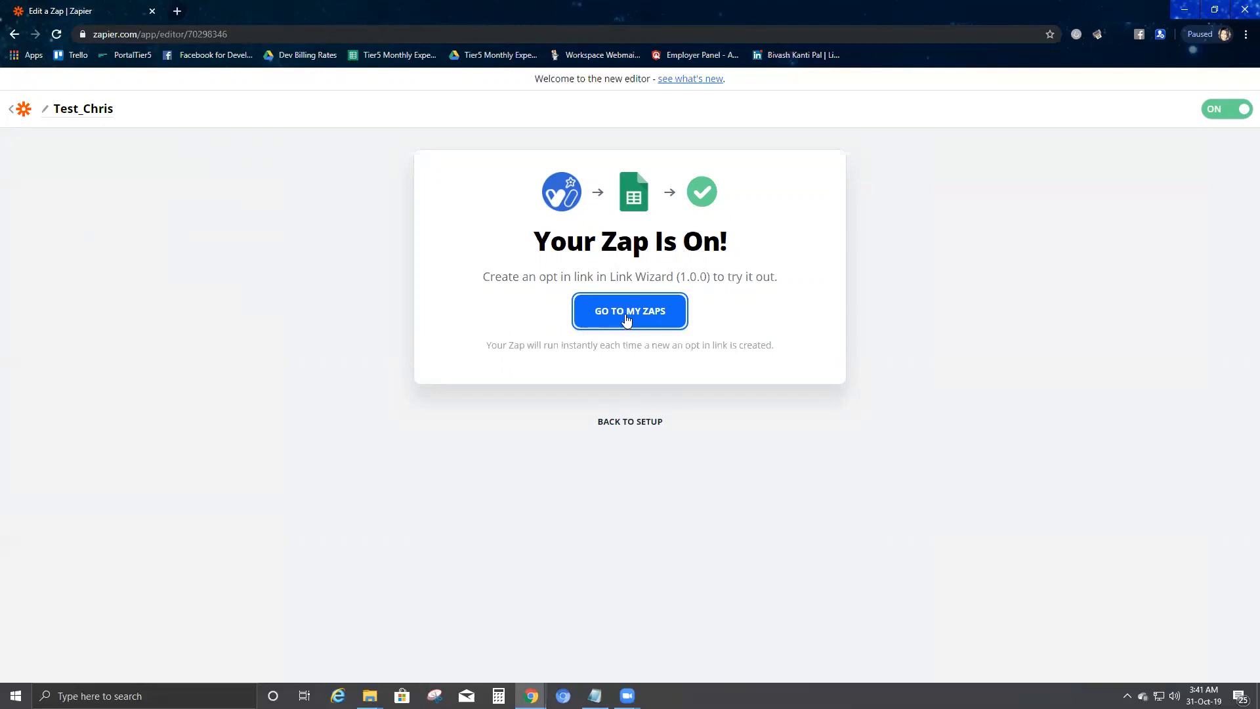
click(627, 320)
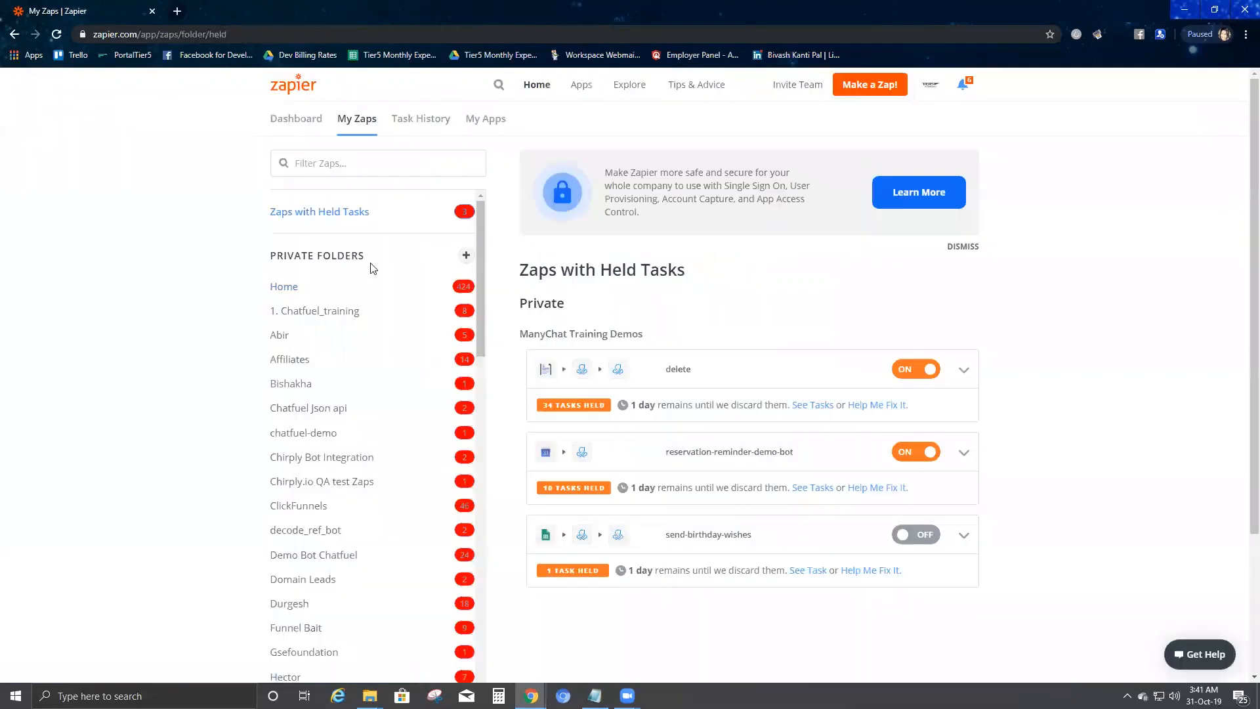
Step: Inspect the jon doe entry in row 2 of the Test_Chris sheet, then return to Zapier
key(alt+Tab)
key(alt+Tab)
key(alt+Tab)
key(alt+Tab)
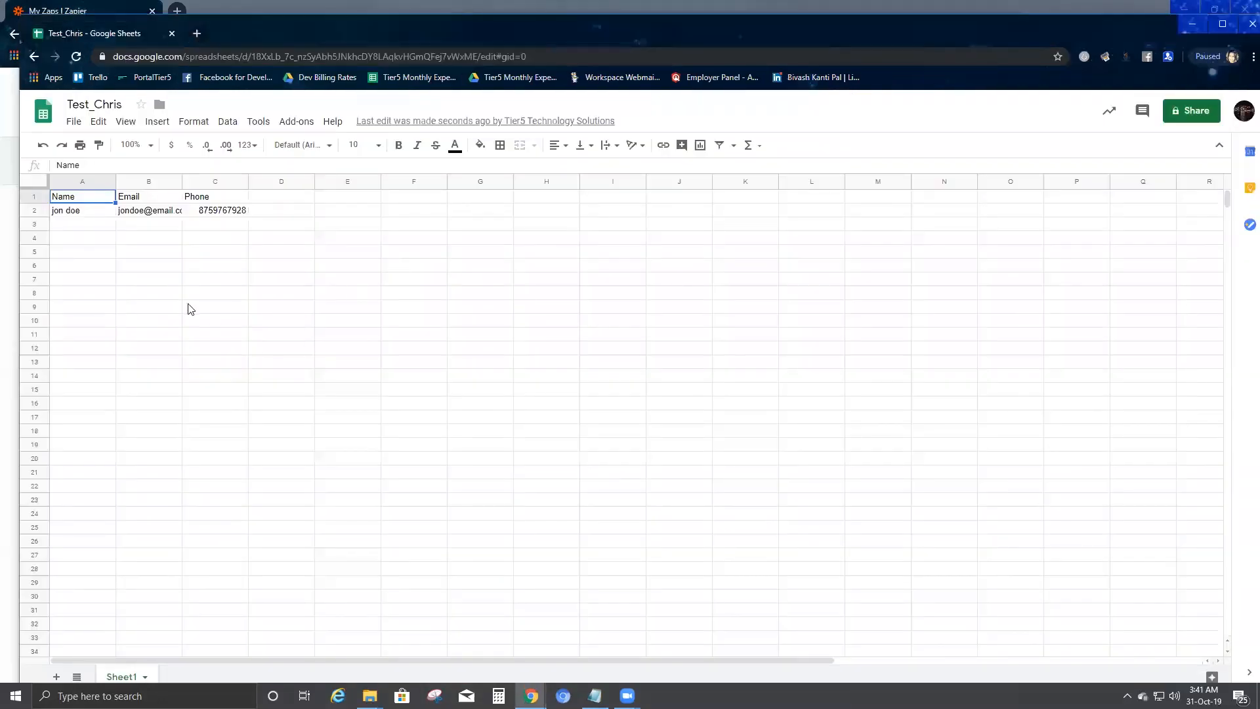
click(218, 305)
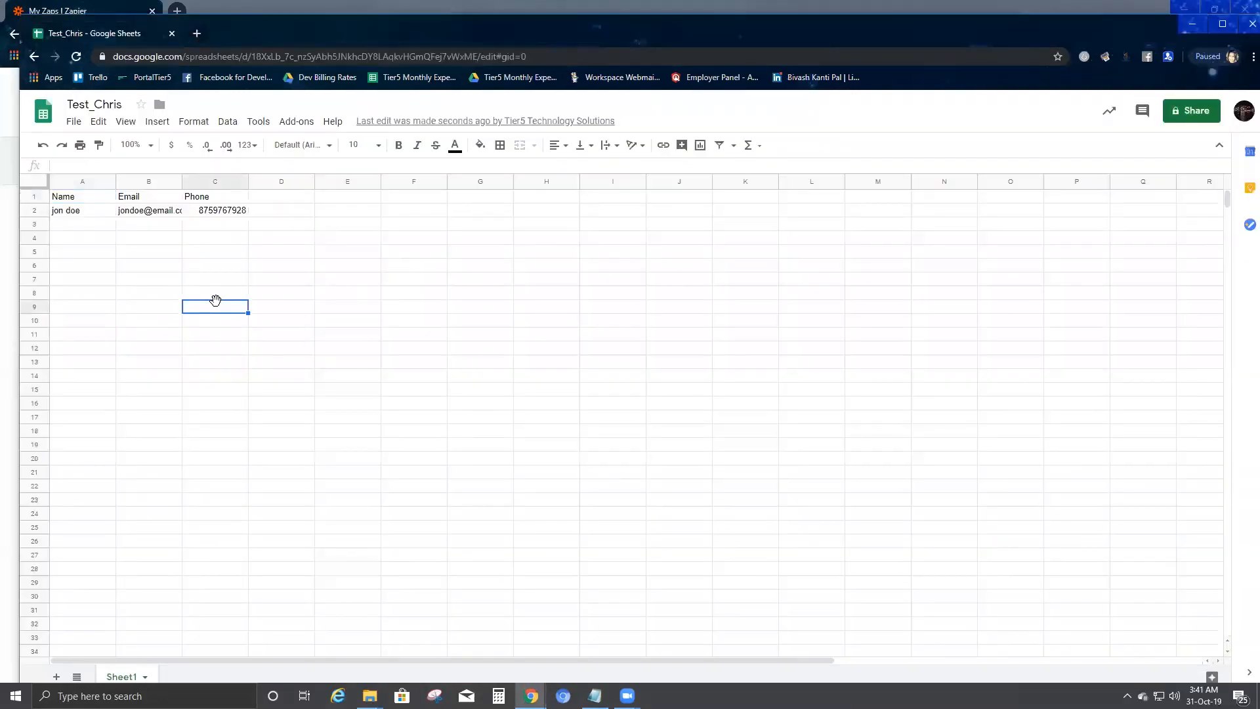
click(64, 211)
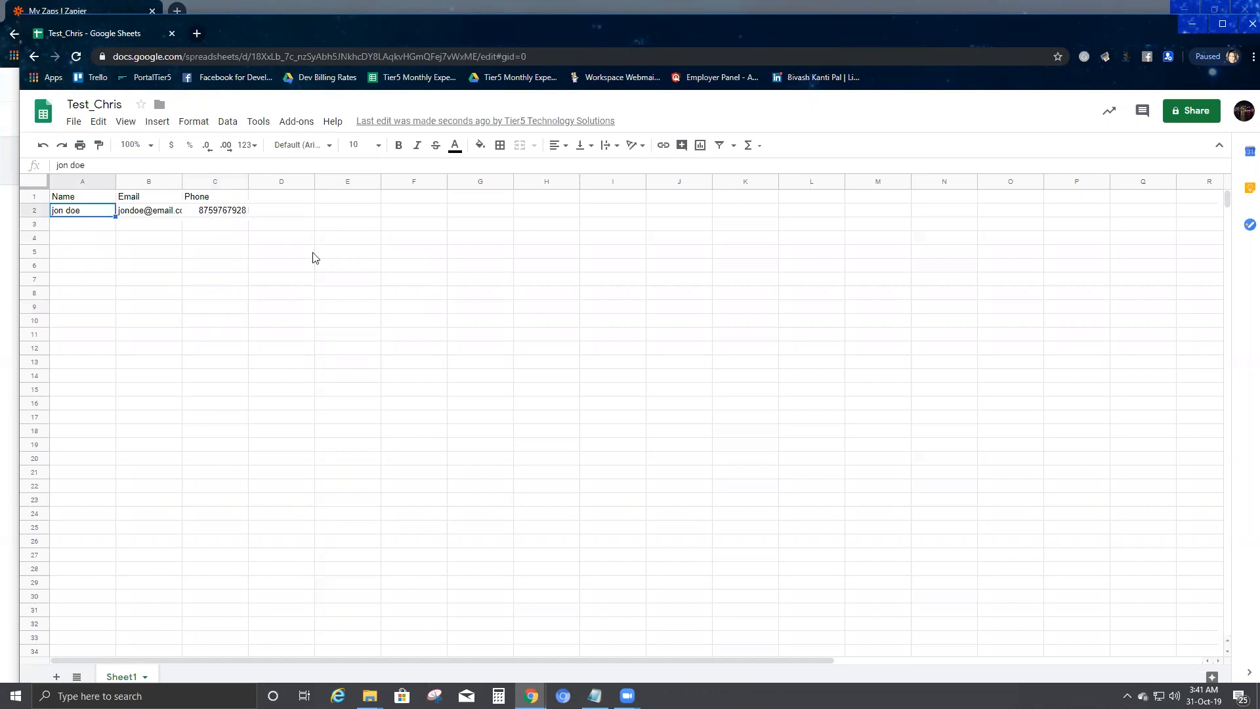
key(alt+Tab)
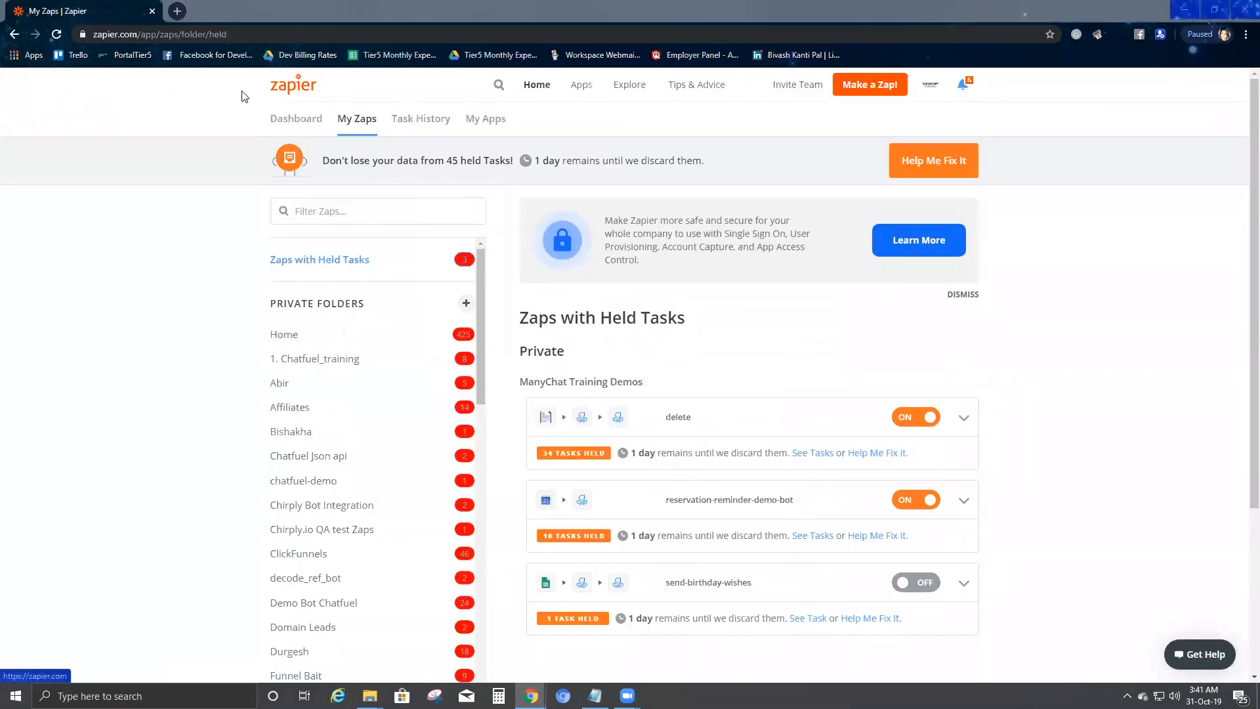
key(alt+Tab)
key(alt+Tab)
key(alt+Tab)
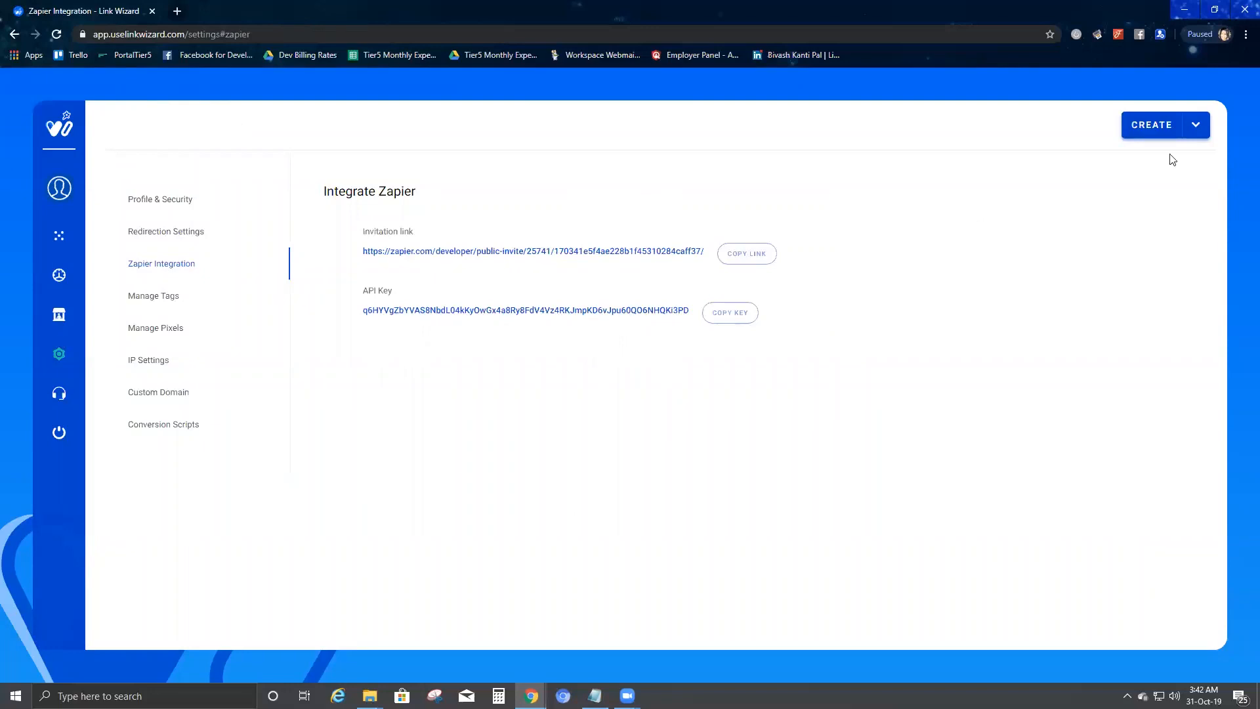
Step: Show the opt-in link lnkw.co/9Mp1xJ on the Link Wizard dashboard, then open a blank tab
click(58, 274)
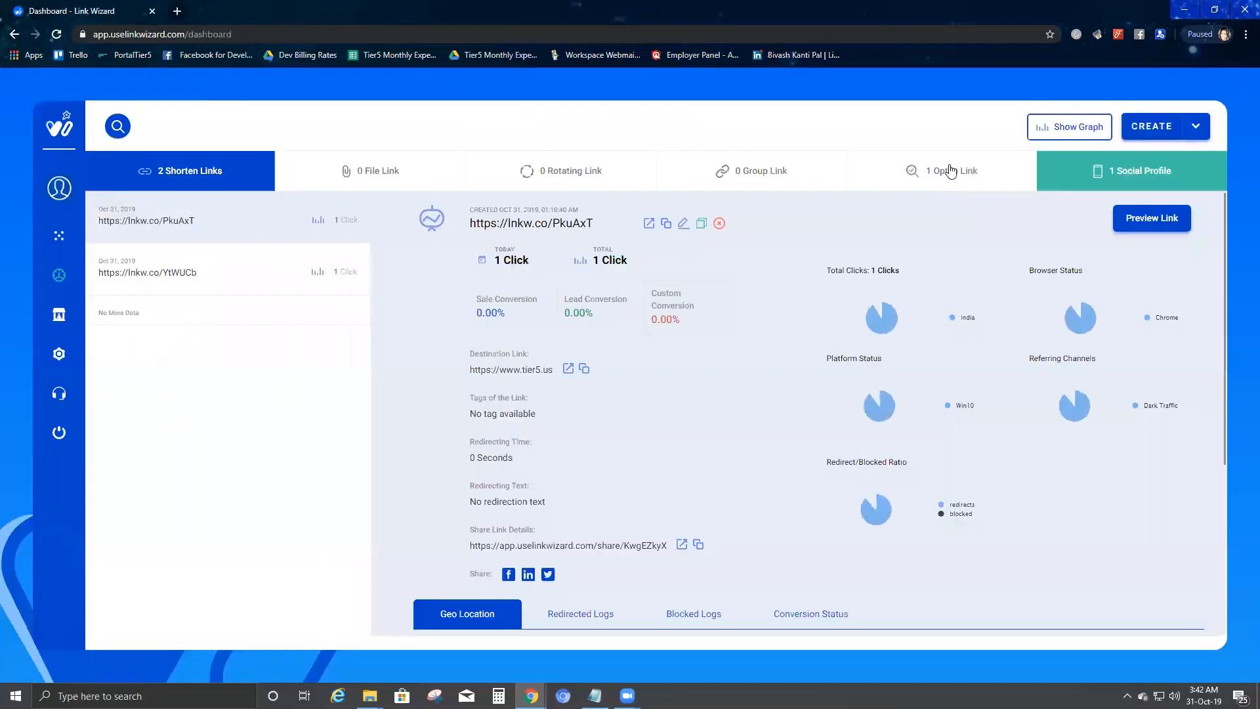
click(954, 171)
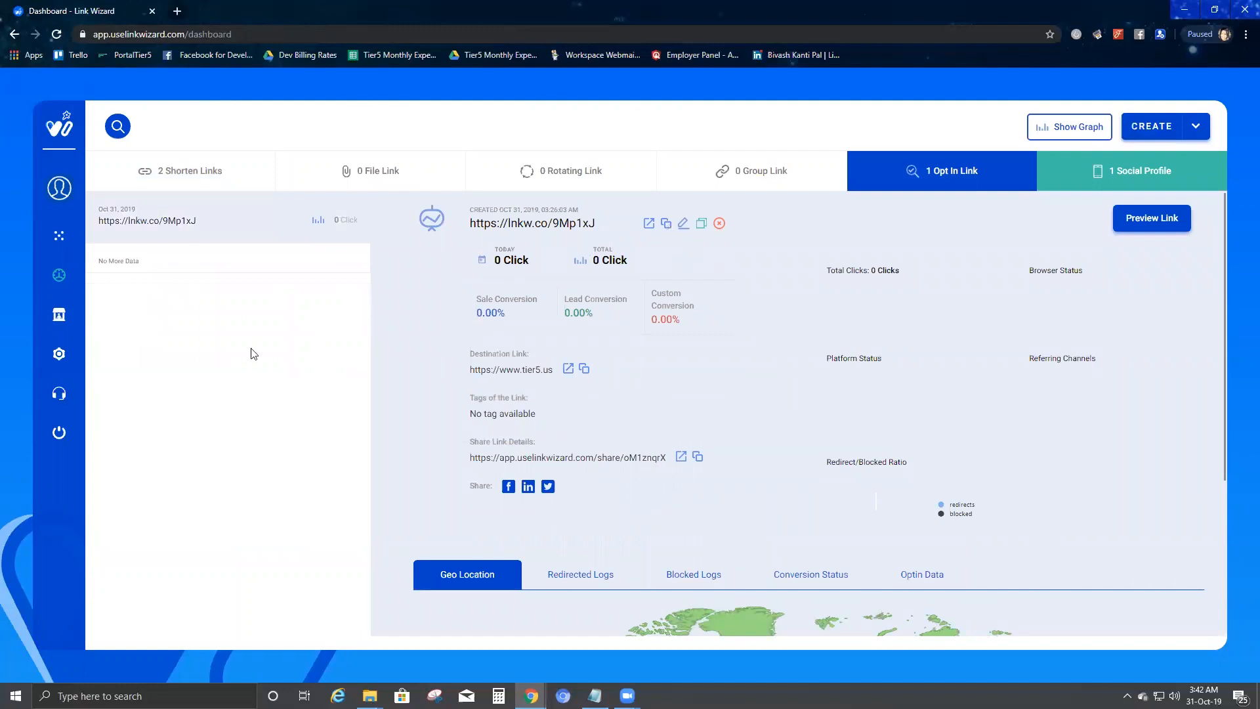
click(177, 11)
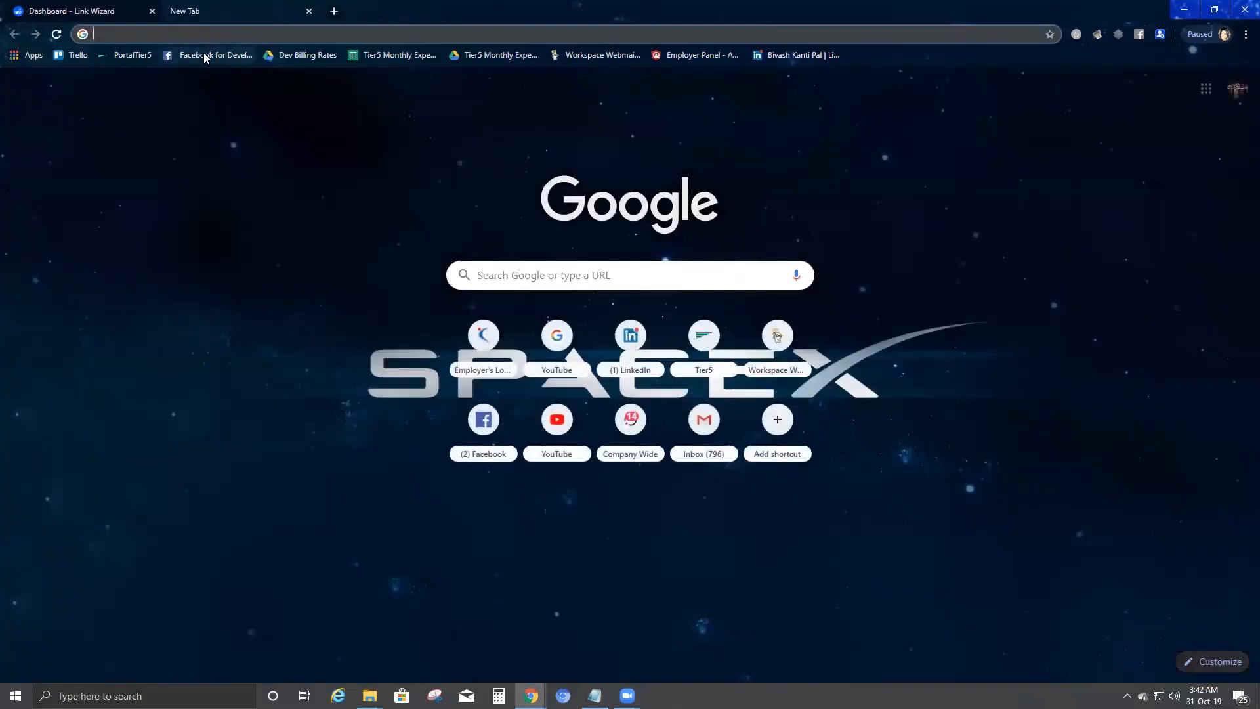
Step: Load the copied opt-in link and fill the full name field from autofill
text(lnkw.co/9Mp1xJ)
key(Return)
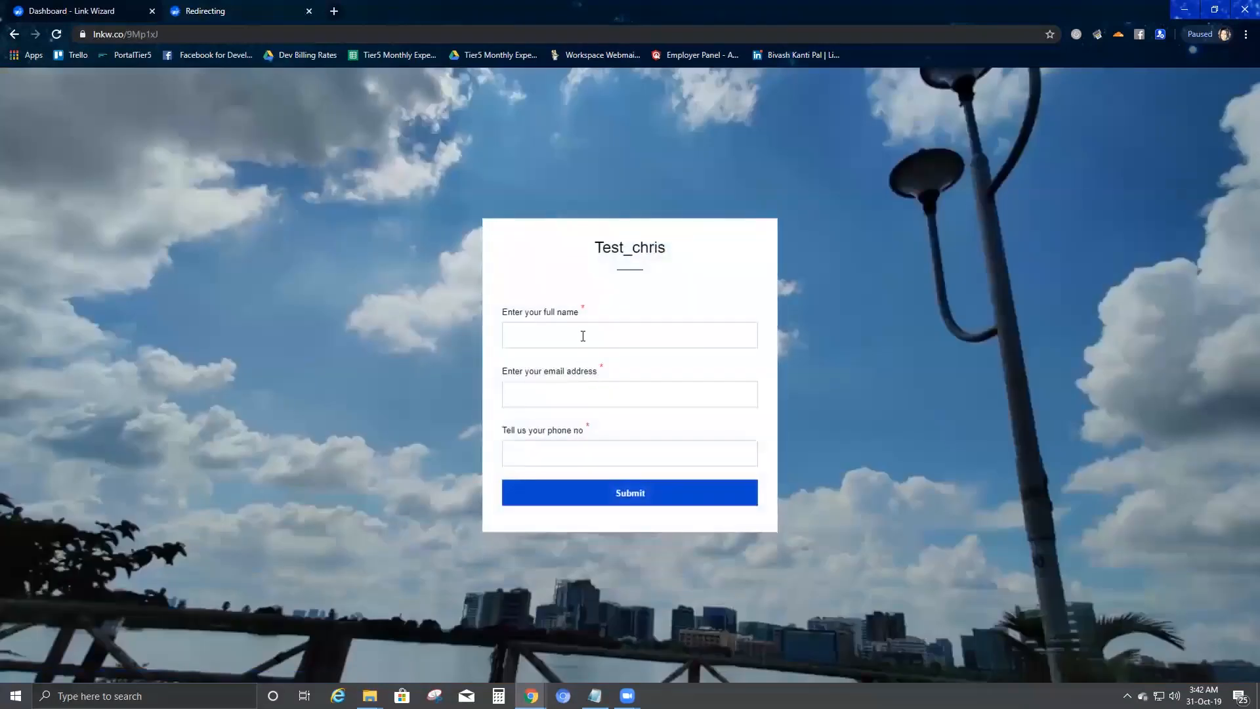
click(583, 336)
text(chr)
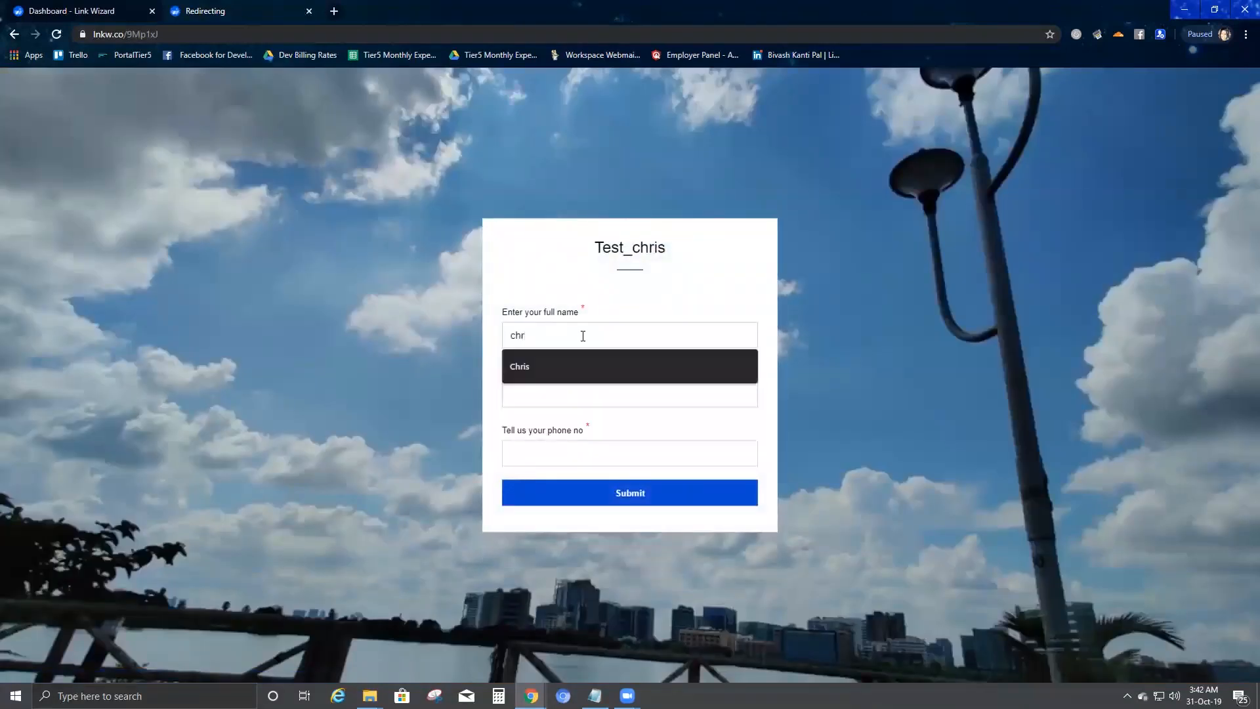
key(Tab)
click(583, 336)
key(Down)
key(Tab)
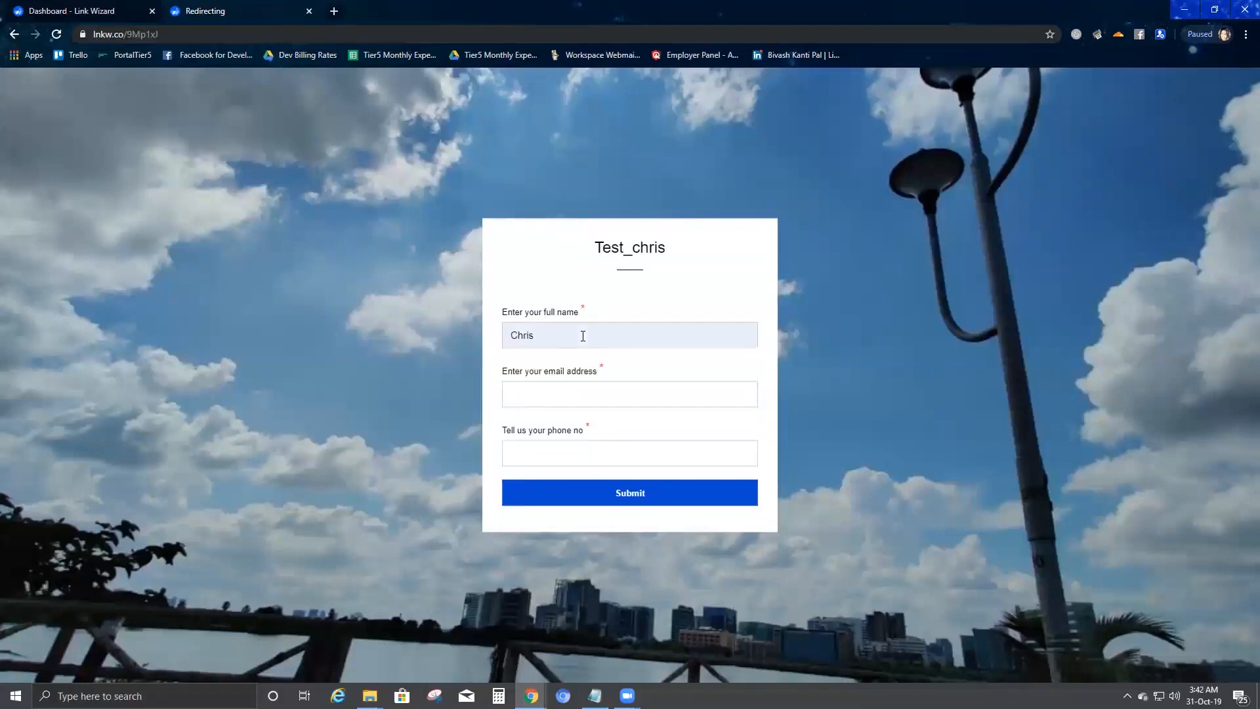
Step: Fill in a saved email address and the phone number, then submit the opt-in form
key(Down)
key(Down)
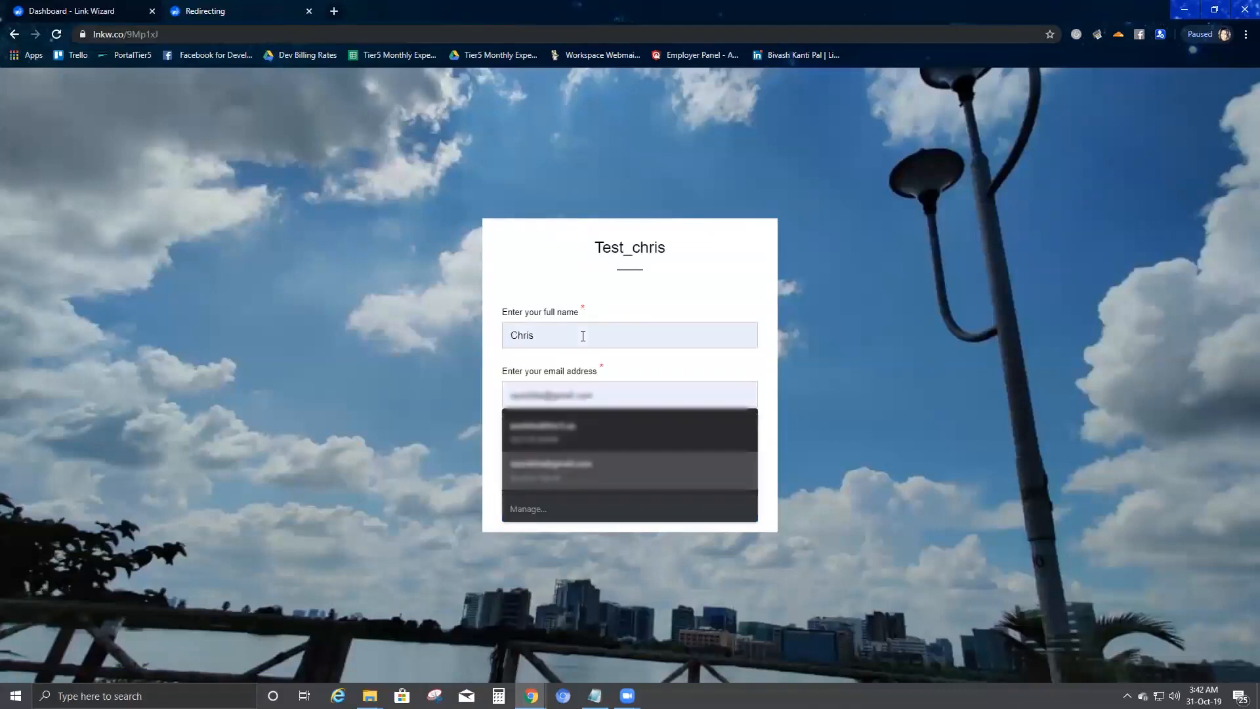
text(ch)
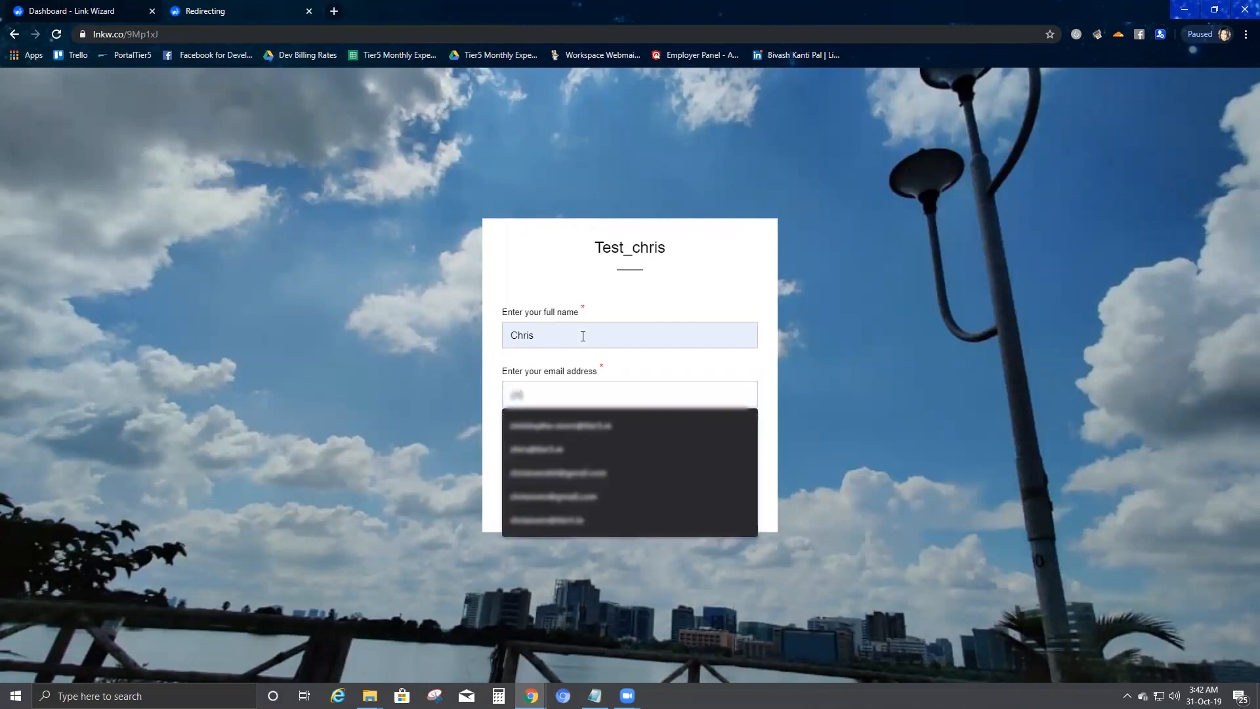
click(604, 435)
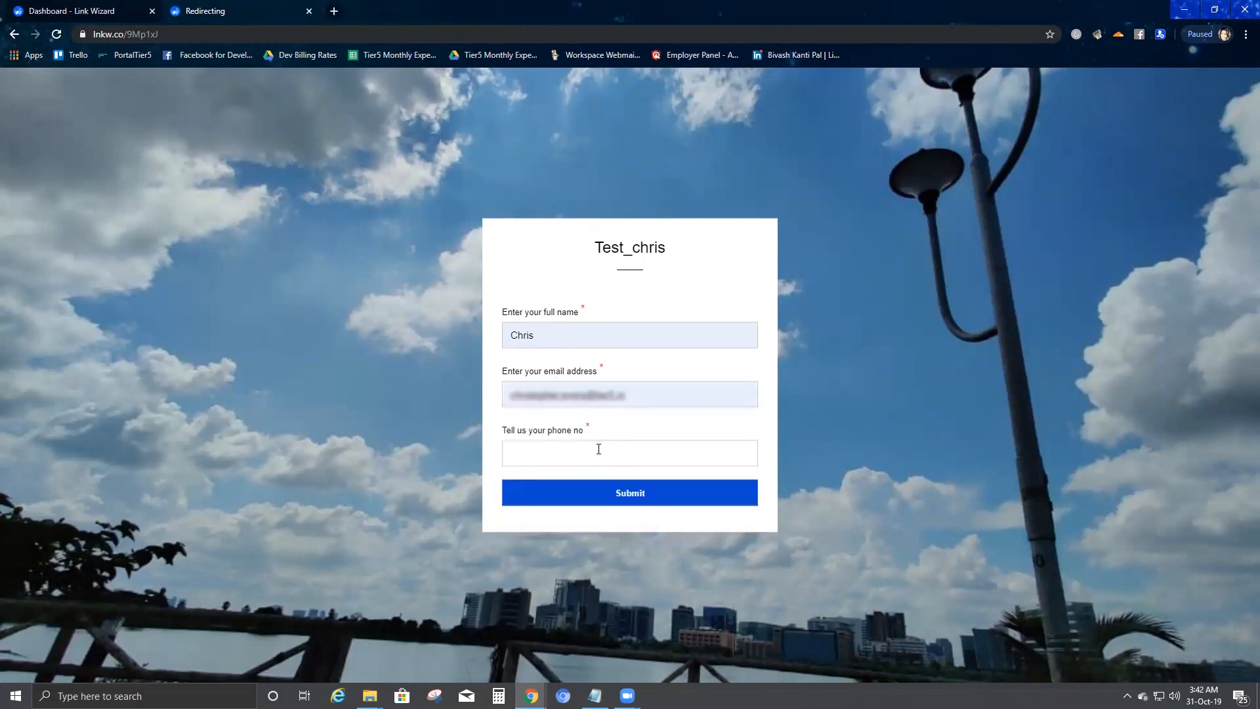
click(597, 447)
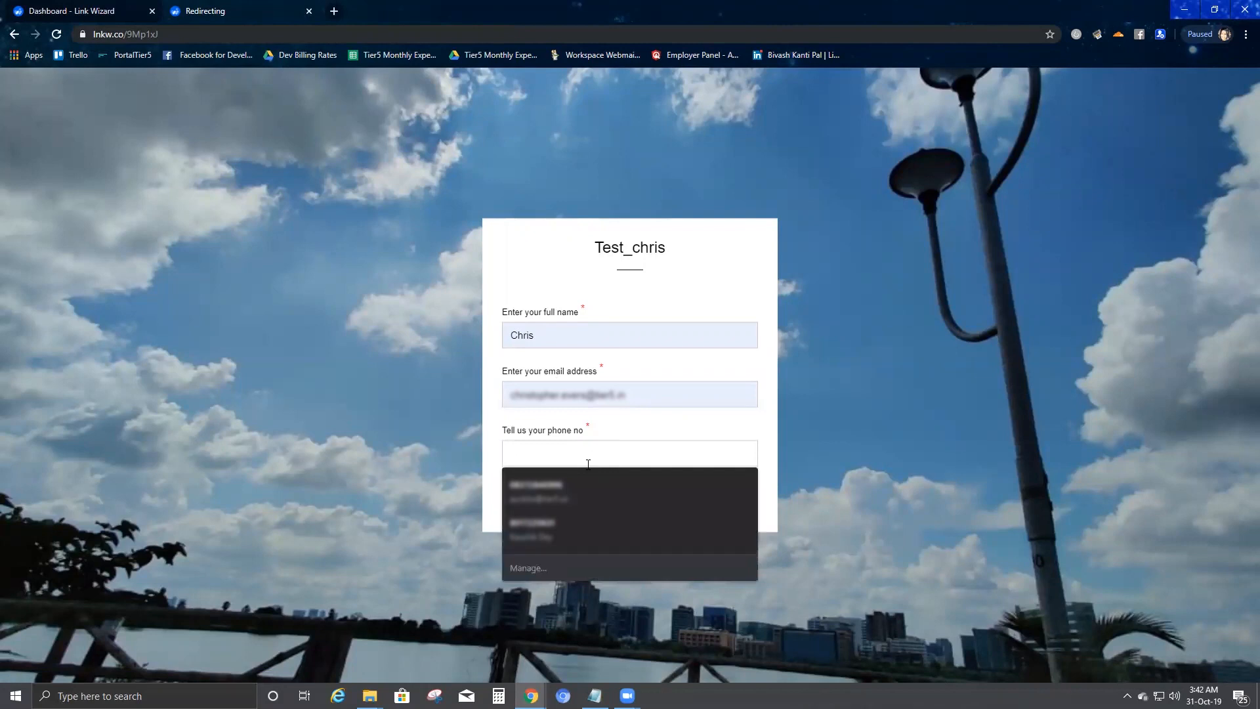
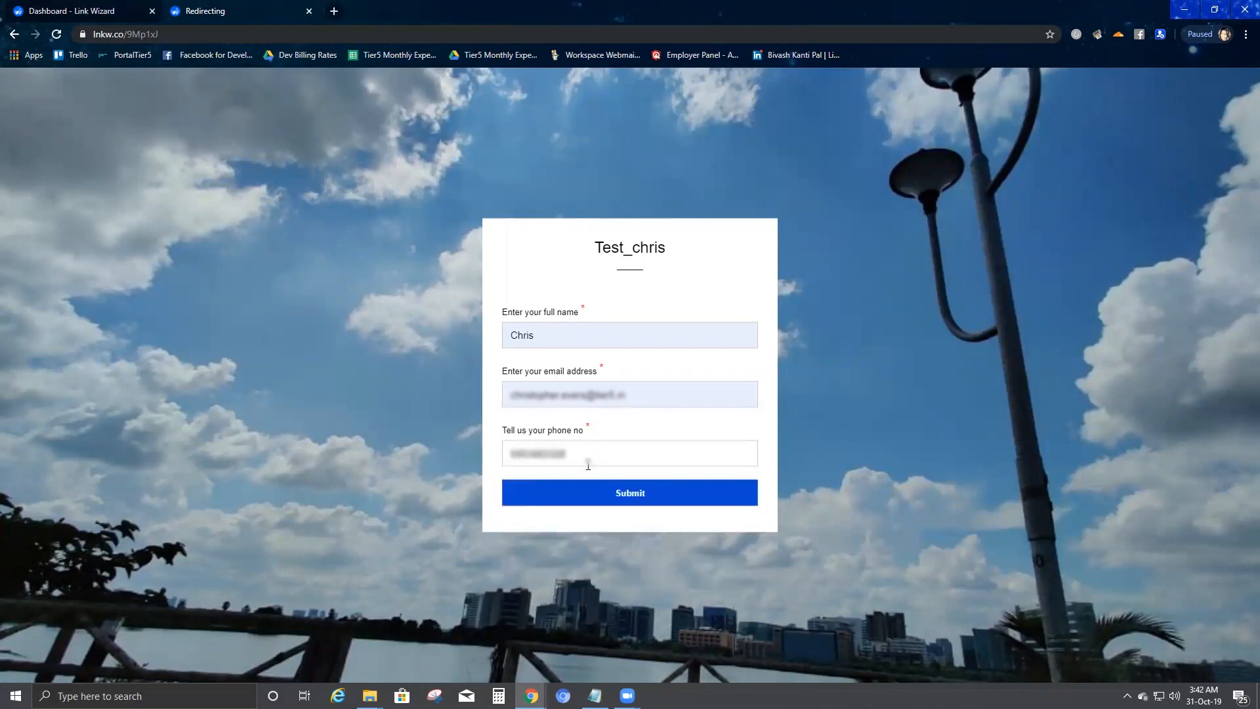
click(620, 498)
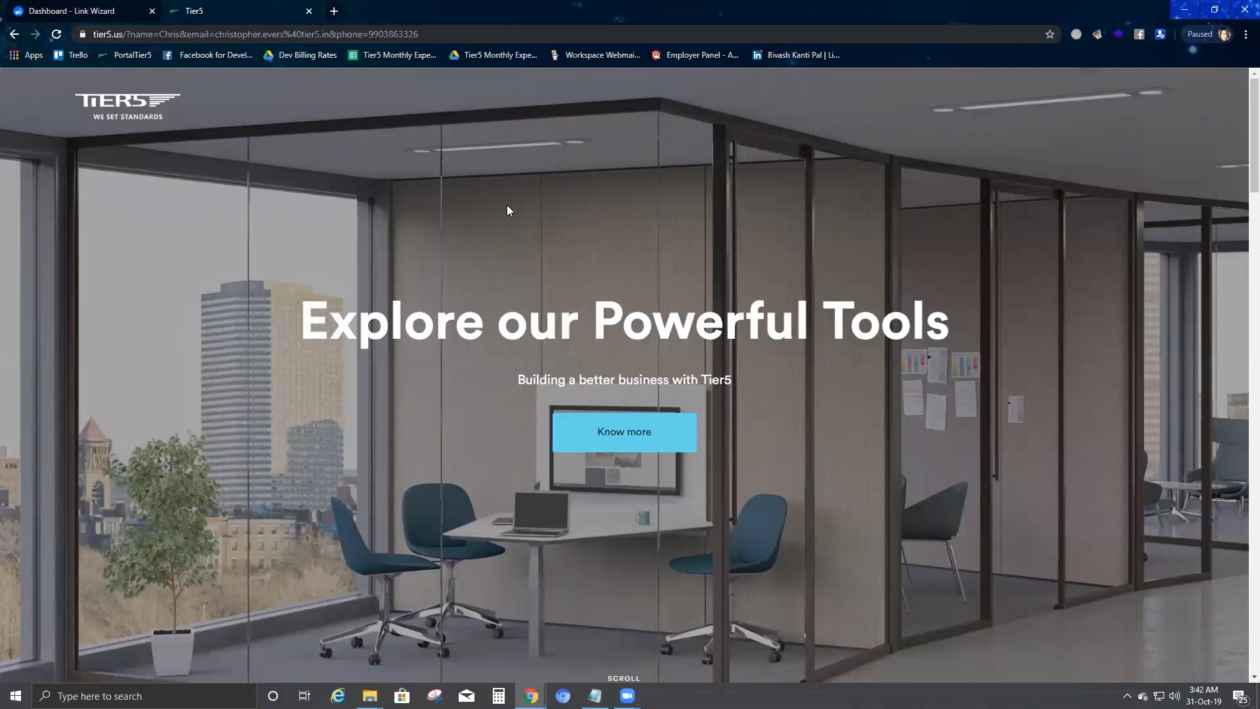
Step: Check the Test_Chris sheet's new row 3 with the submitted name, email and phone
key(alt+Tab)
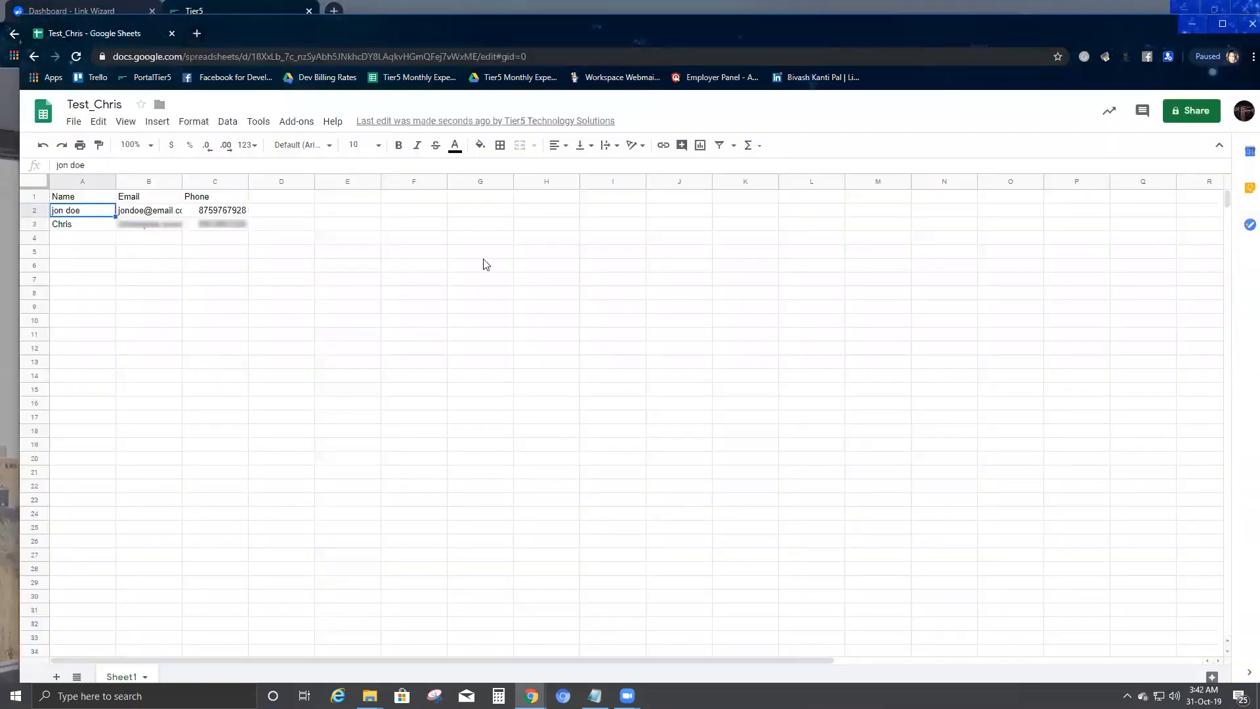
click(75, 251)
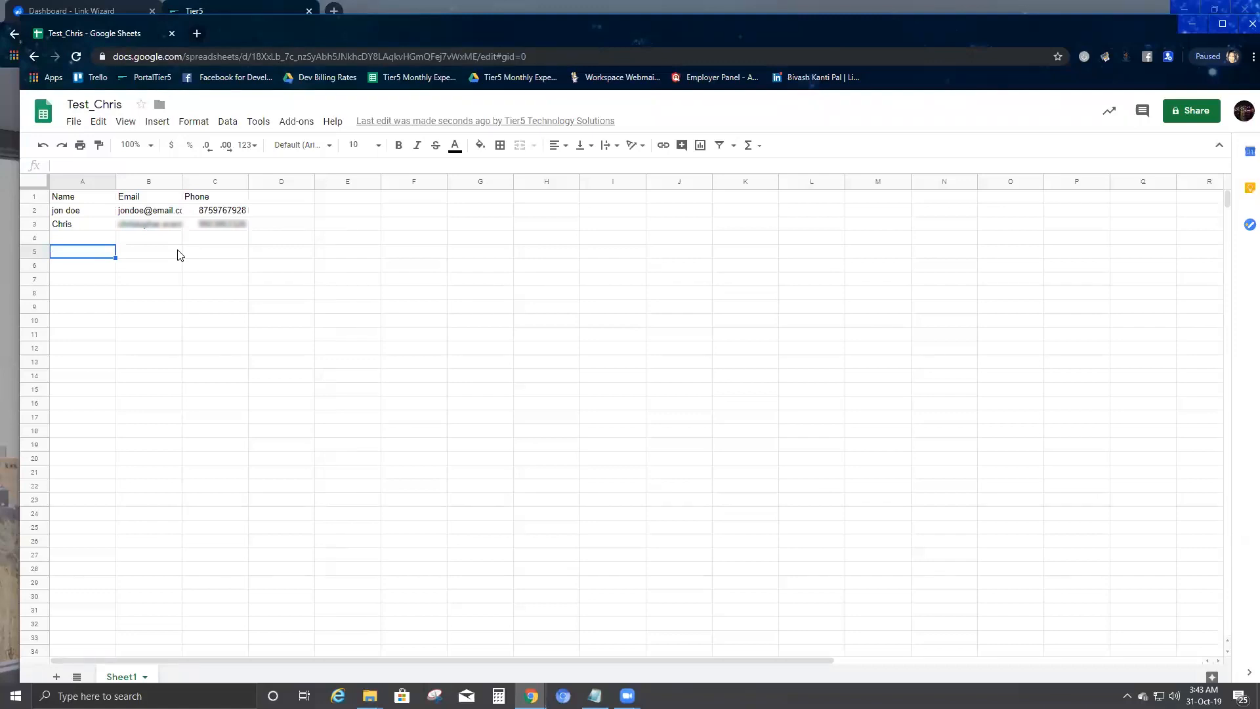
key(alt+Tab)
key(alt+Tab)
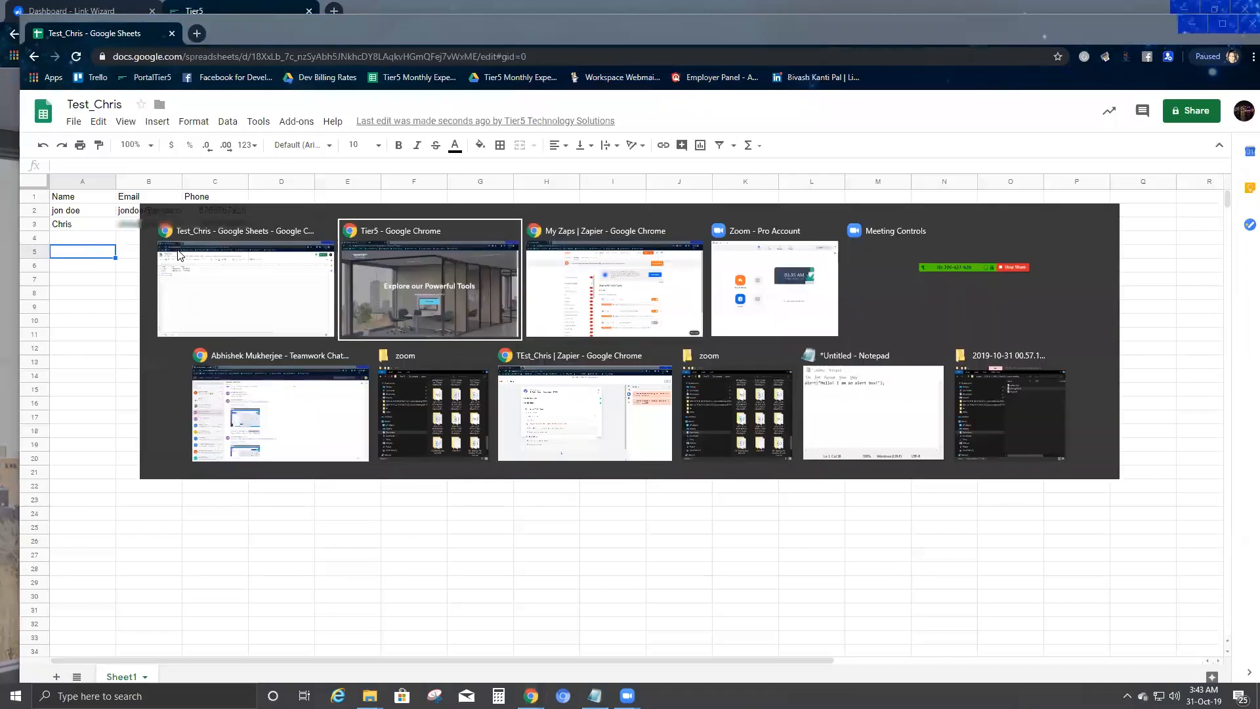